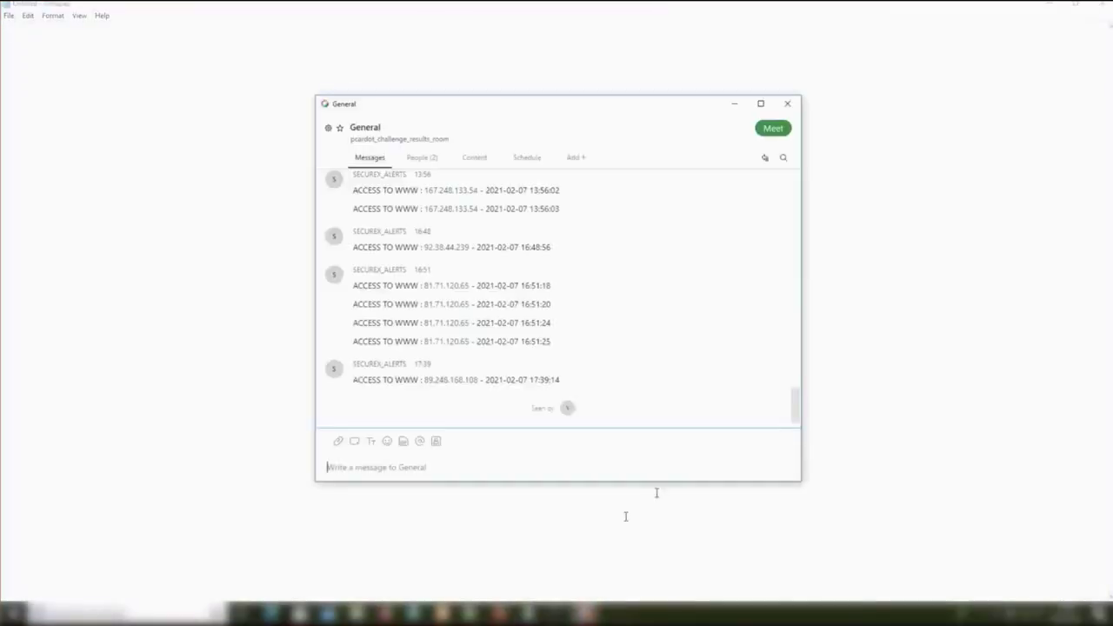
Review the older ACCESS TO WWW alerts in the General room's message history.
scroll(794, 276, "up", 3)
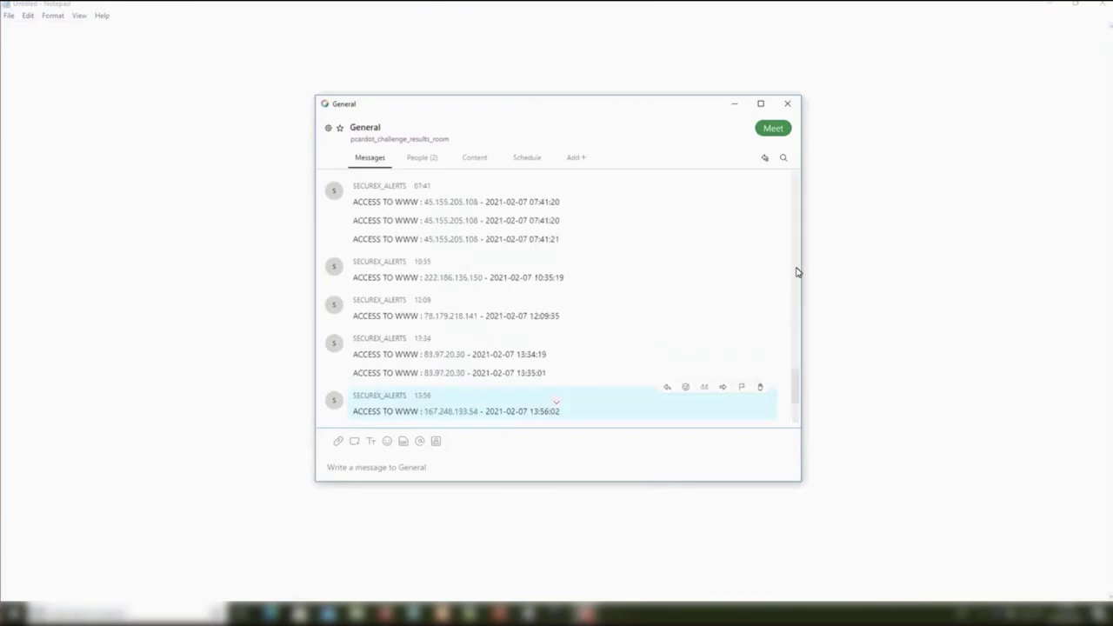
scroll(796, 272, "up", 3)
scroll(796, 272, "up", 6)
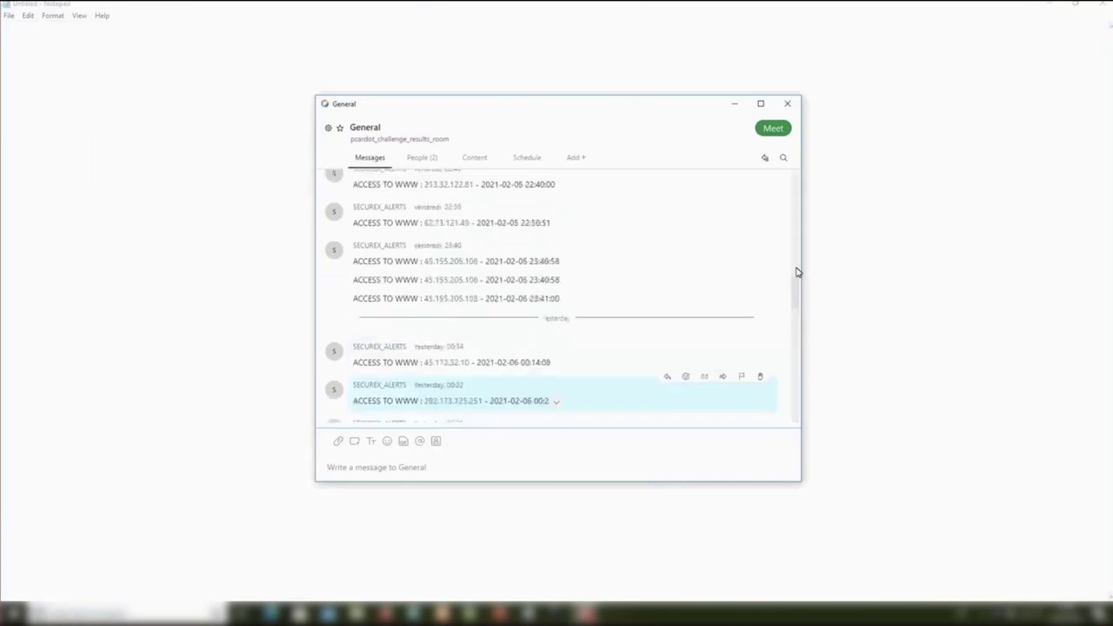
scroll(796, 188, "up", 6)
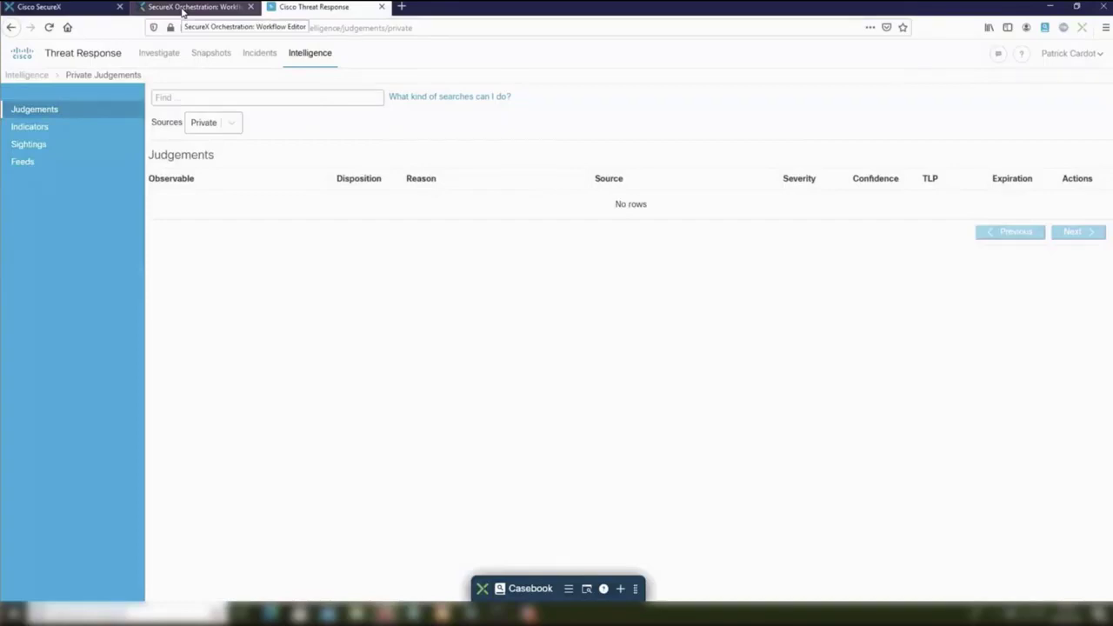
Switch to the SecureX Orchestration workflow editor and examine the Apache_Log_Check activities from the date calculation through the IP list check.
left_click(183, 10)
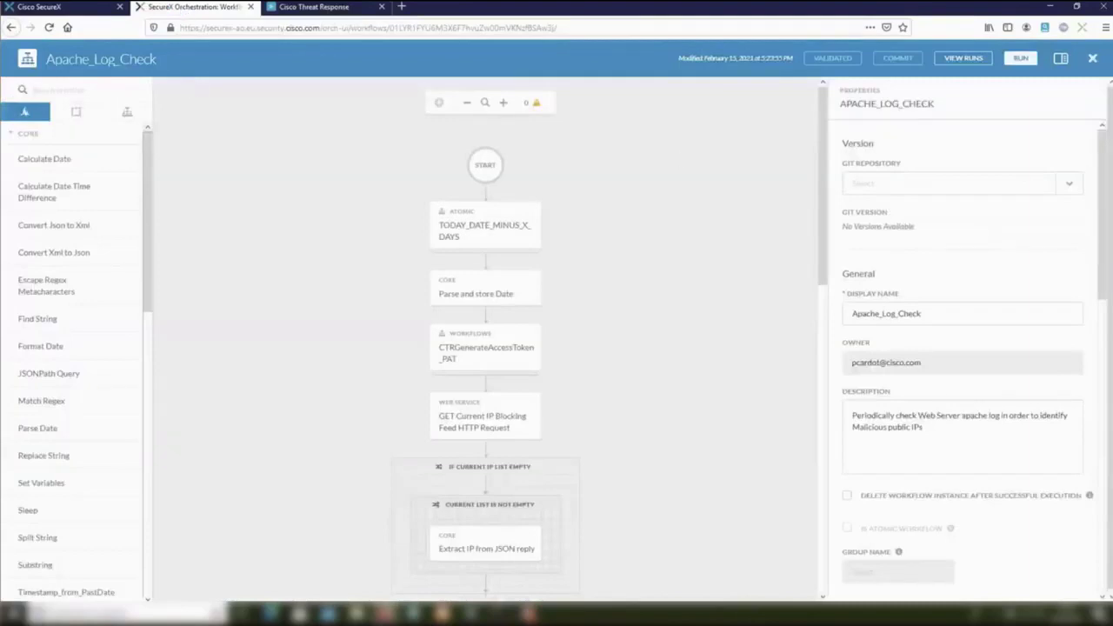
left_click_drag(840, 104, 956, 110)
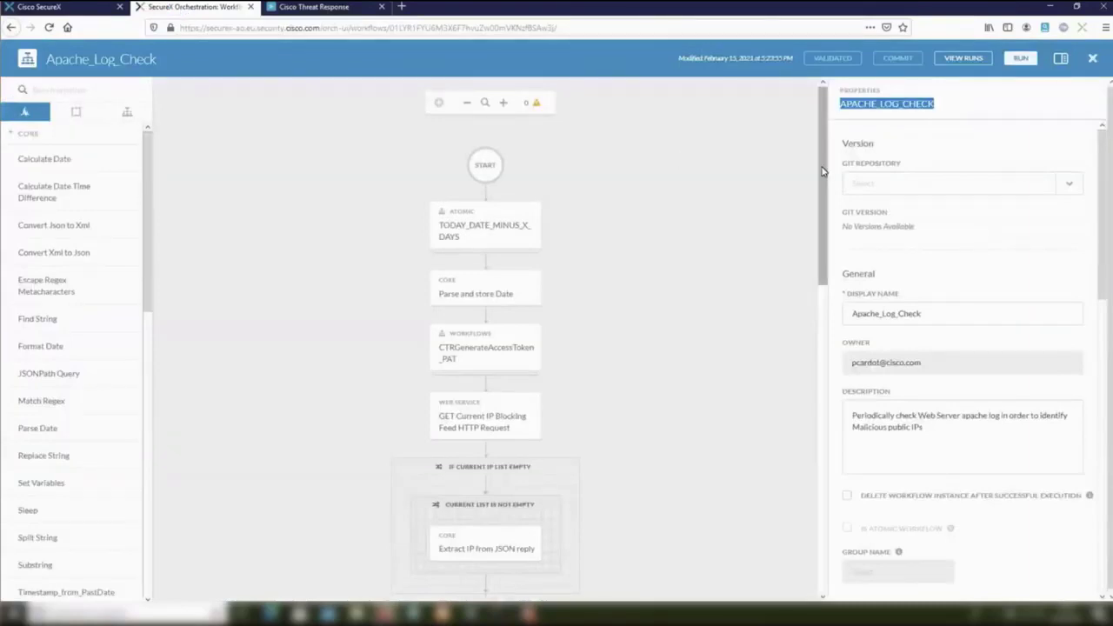
left_click(392, 227)
left_click_drag(392, 227, 557, 314)
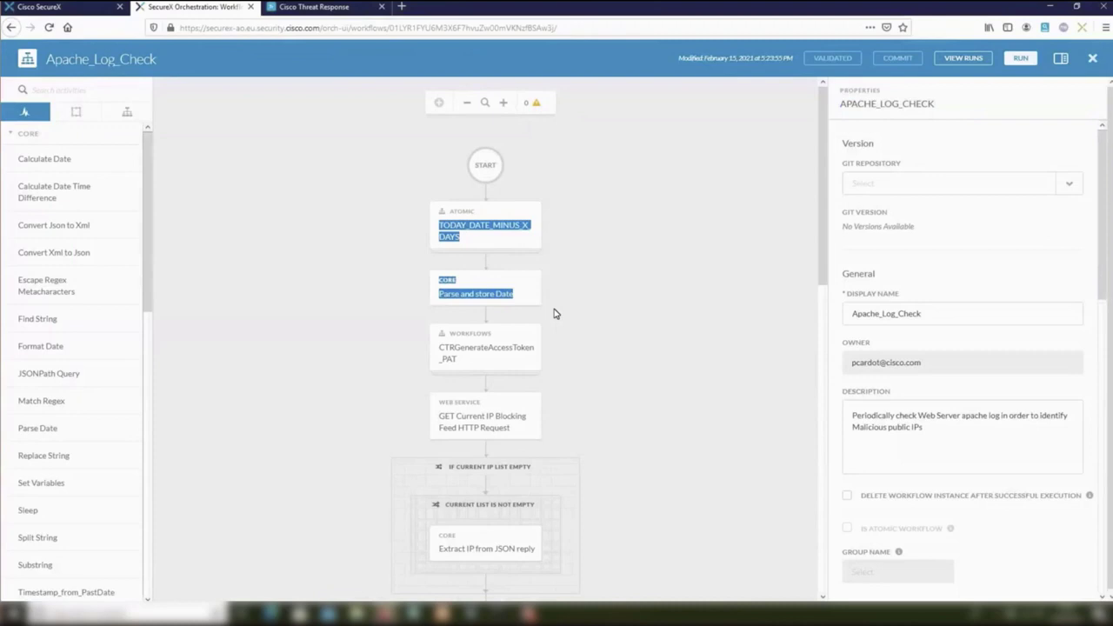
left_click_drag(554, 313, 603, 526)
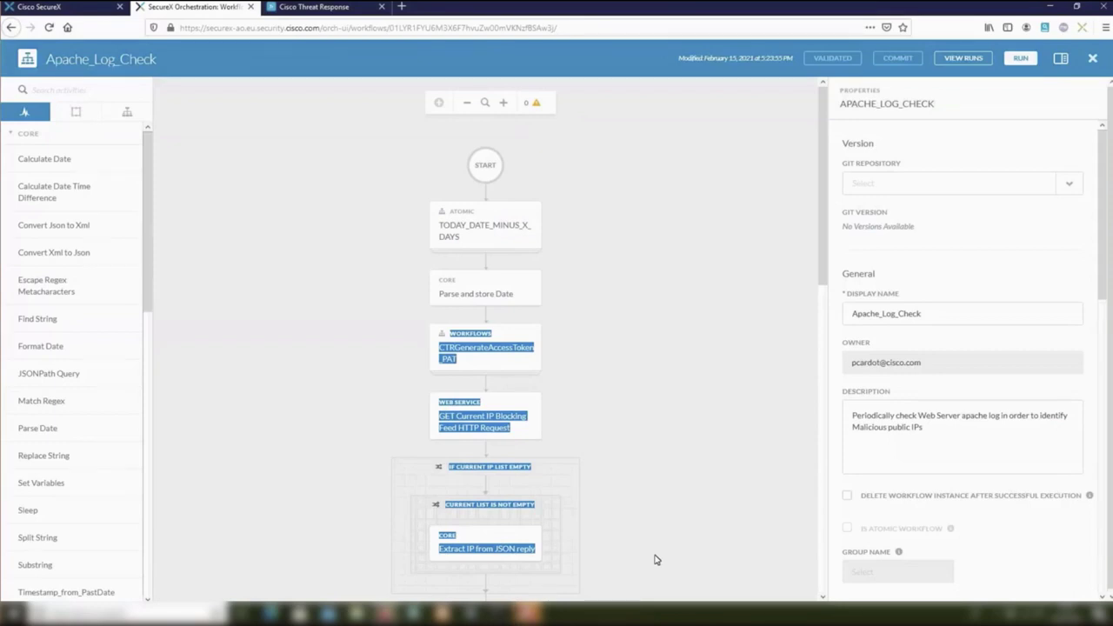
left_click(823, 563)
left_click_drag(564, 299, 596, 373)
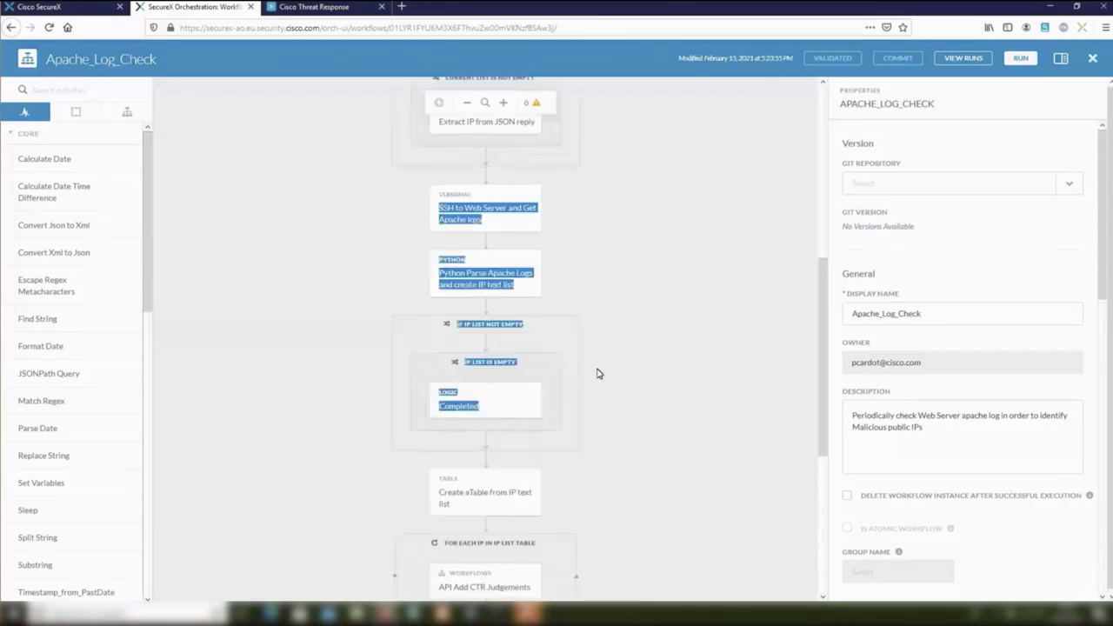
Inspect the "SSH to Web Server and Get Apache logs" activity, highlighting its input command cat /var/log/apache2/access.log.
left_click(475, 219)
scroll(946, 318, "down", 2)
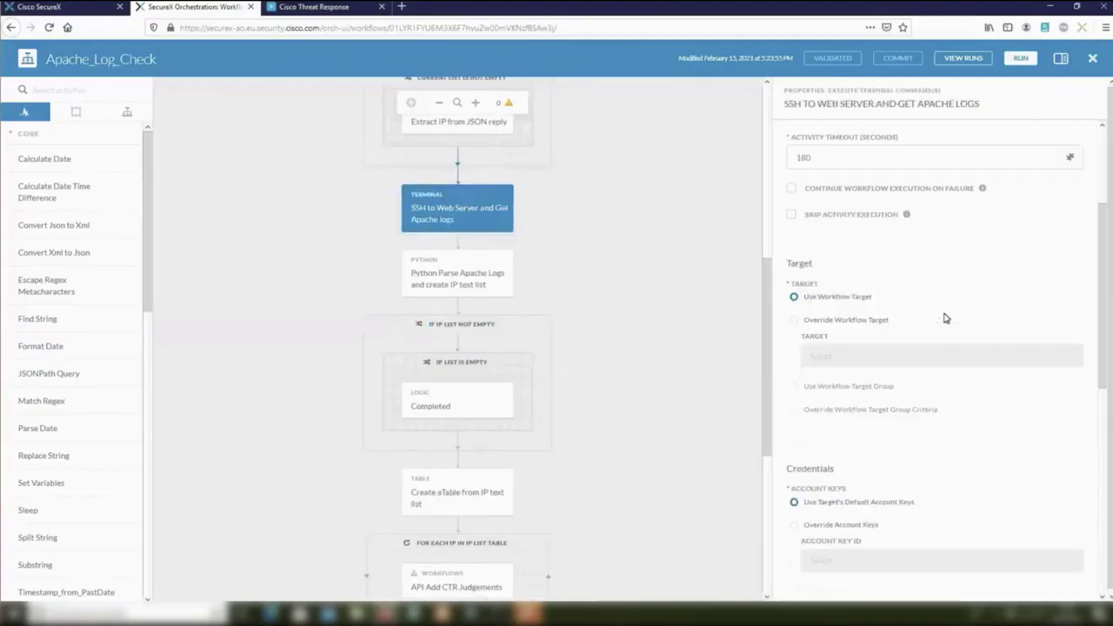
scroll(945, 319, "down", 3)
left_click_drag(936, 366, 795, 359)
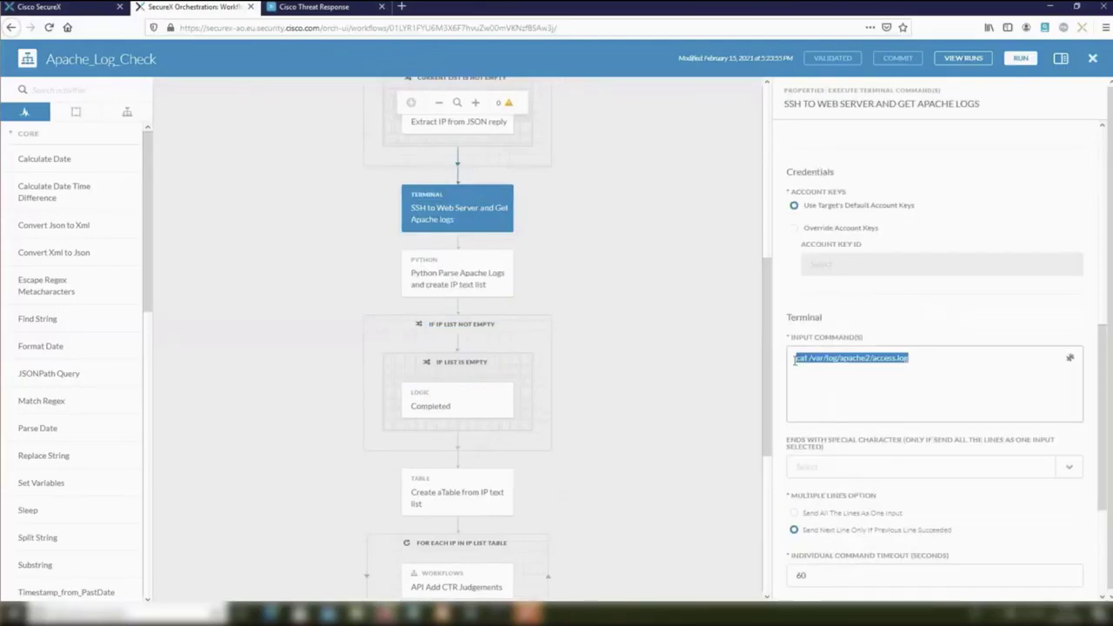
Inspect the script in the "Python Parse Apache Logs and create IP text list" activity through to its end.
left_click(497, 261)
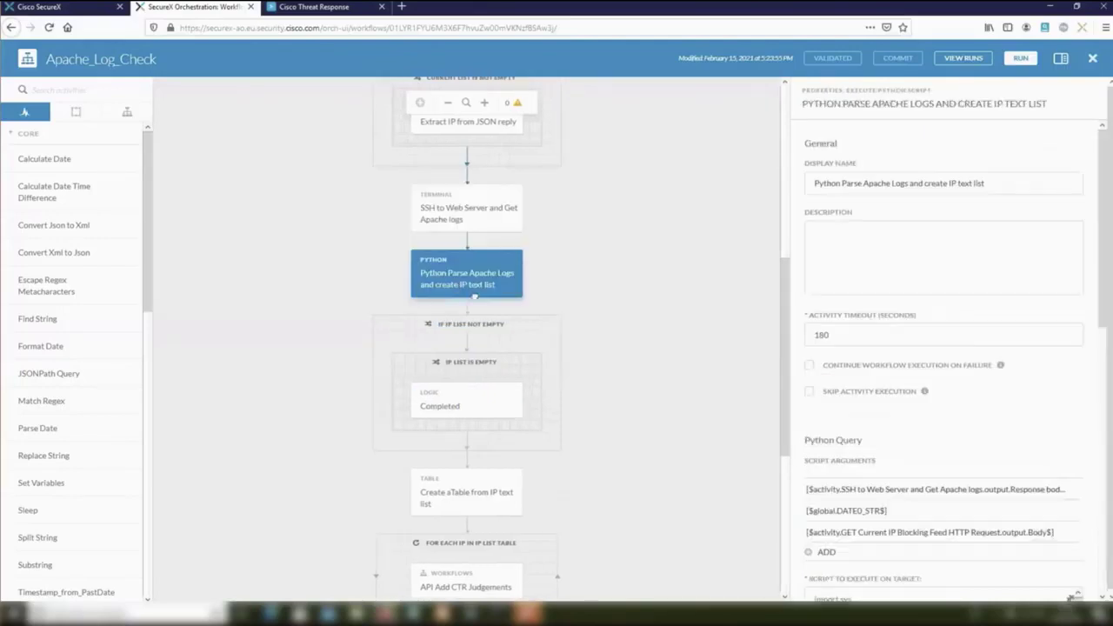
scroll(973, 389, "down", 4)
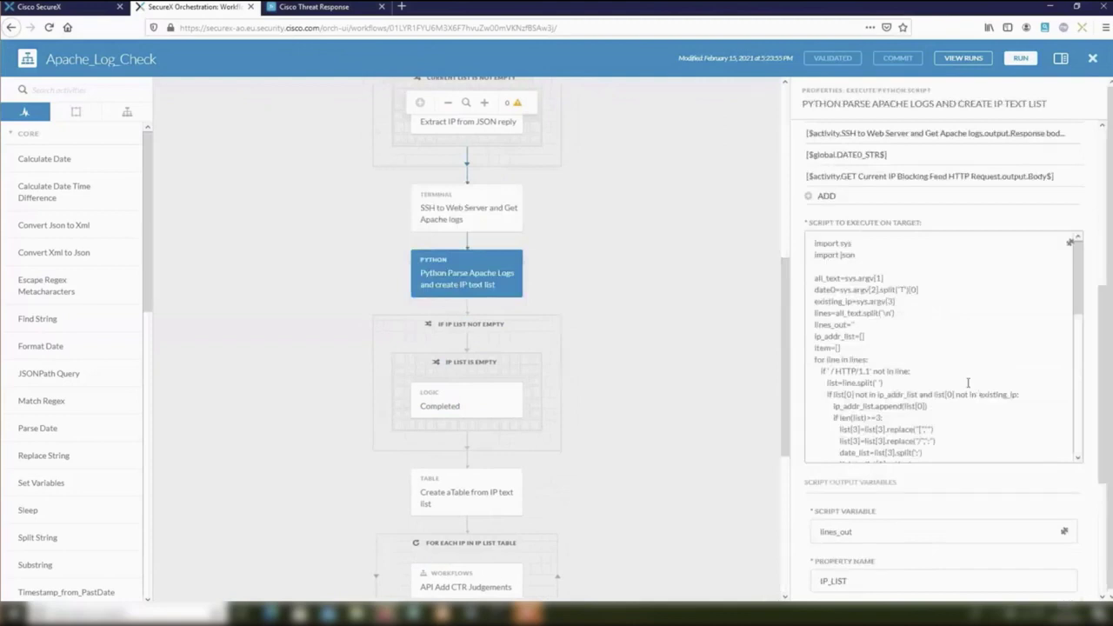
left_click_drag(814, 254, 938, 474)
left_click(938, 475)
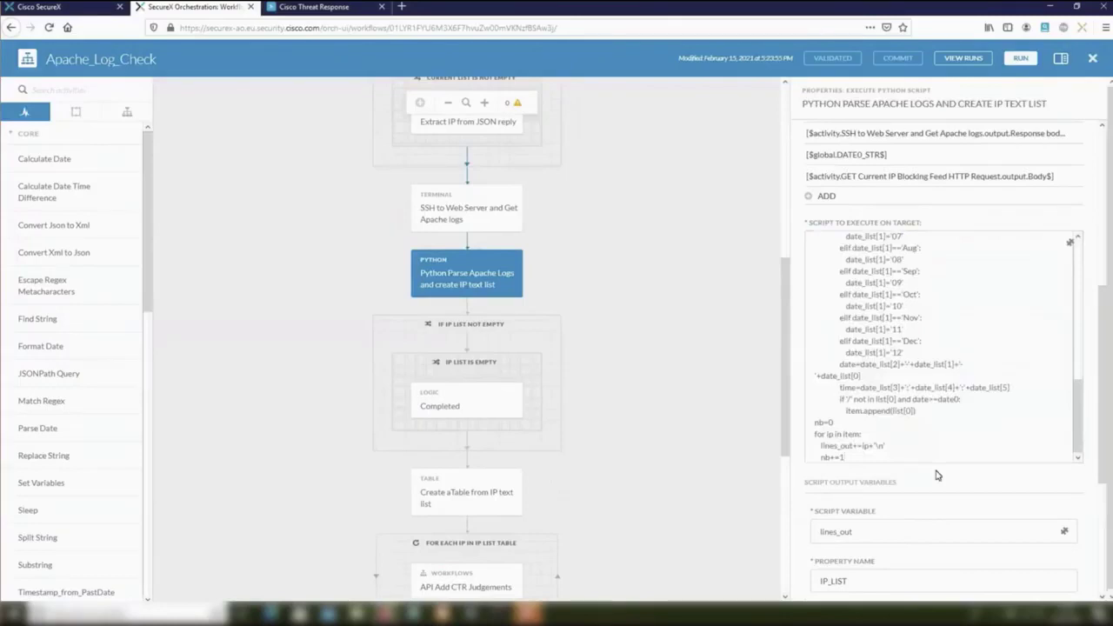
Inspect the properties of the Completed, IP table creation and API Add CTR Judgements activities.
left_click(487, 401)
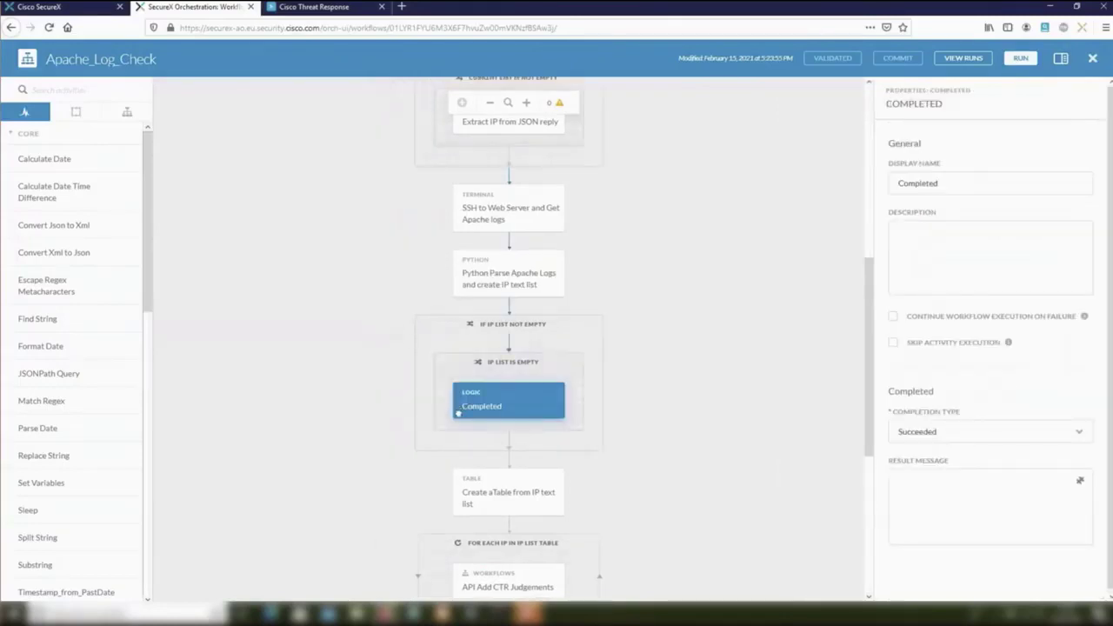
left_click(471, 491)
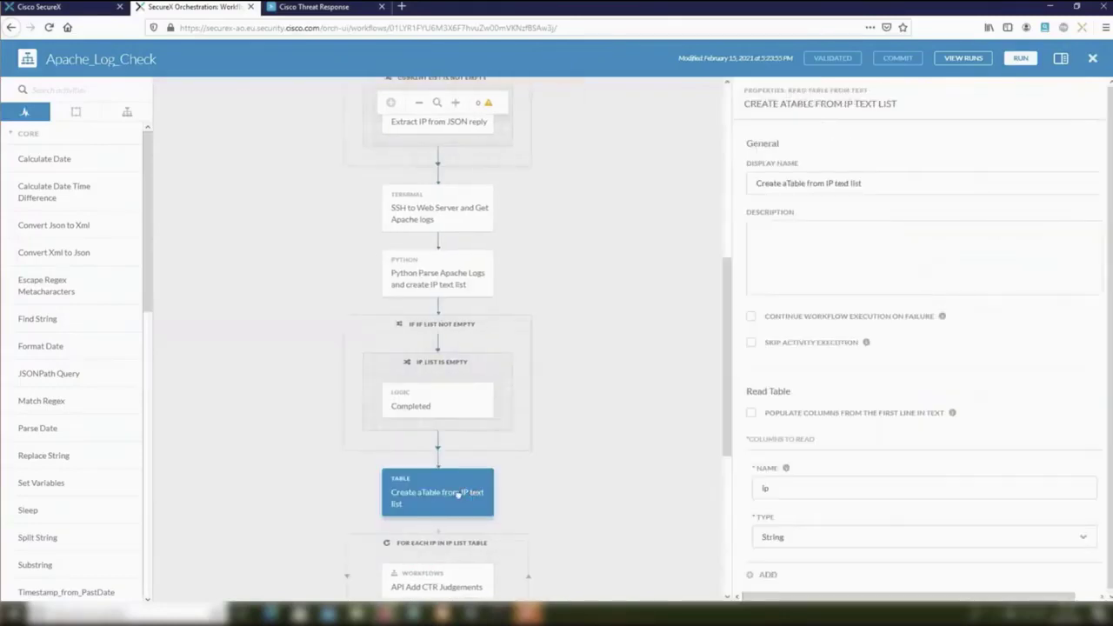
scroll(445, 470, "down", 2)
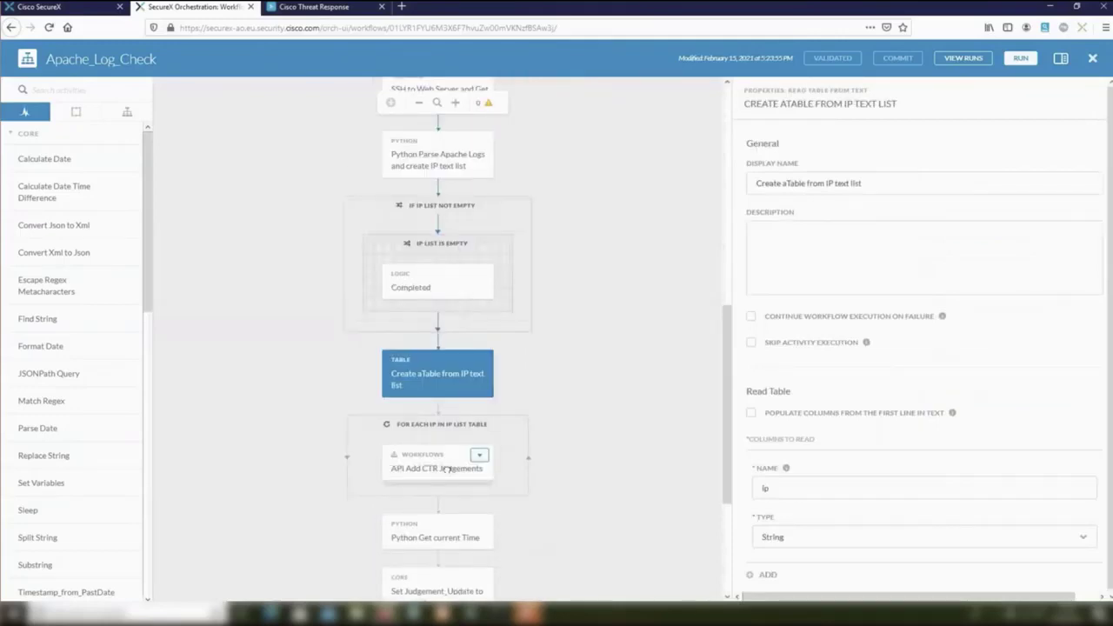
left_click(445, 468)
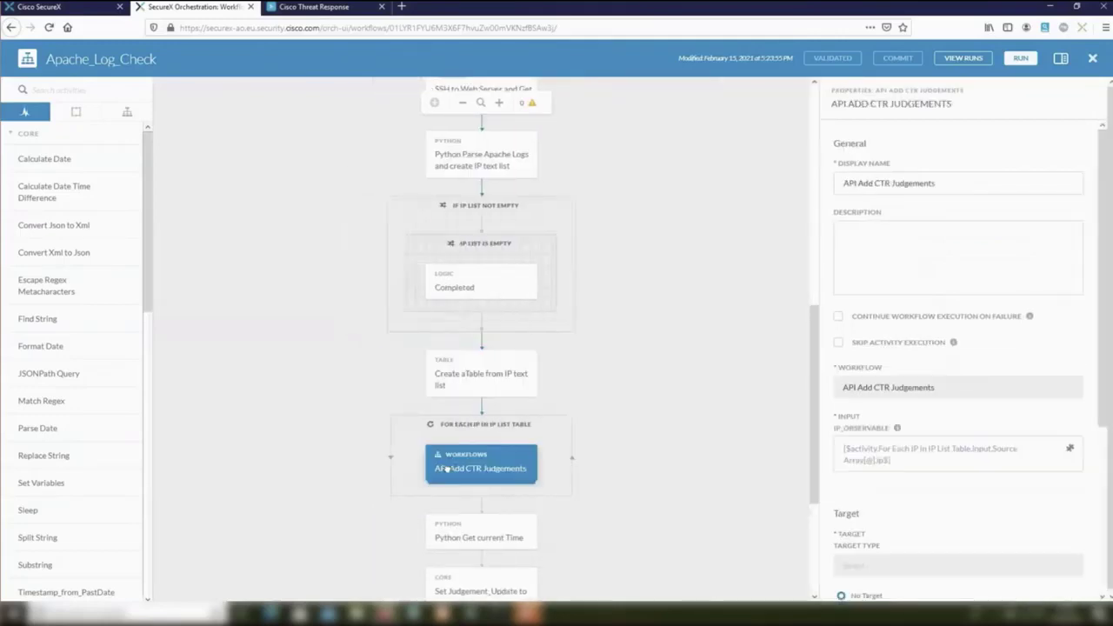
scroll(446, 468, "down", 2)
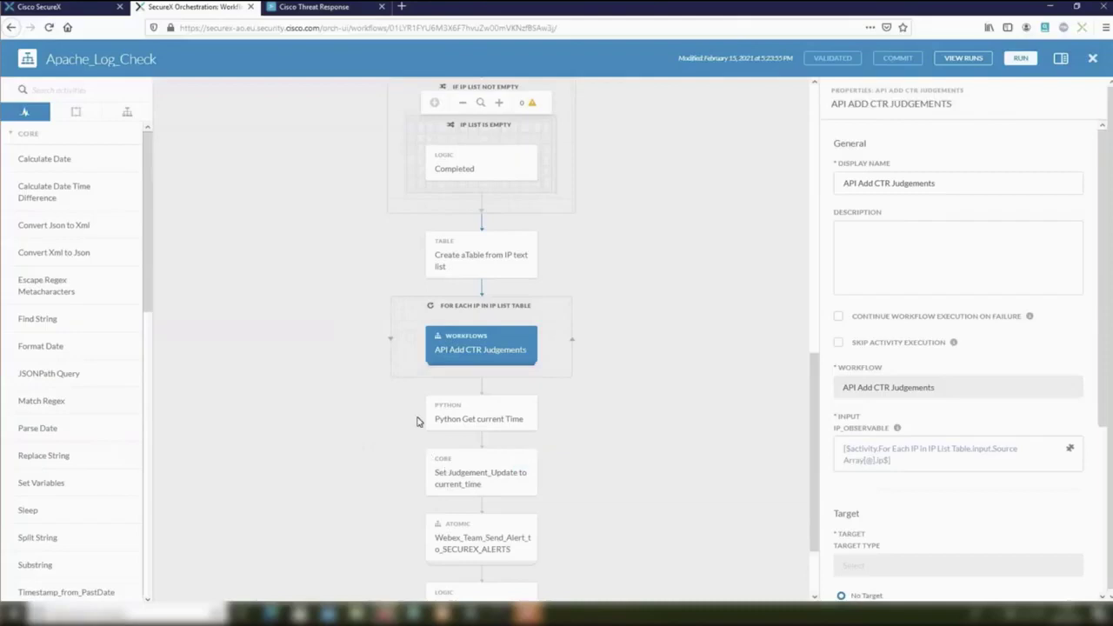
Examine the current-time and Judgement_Update activities and the properties of Webex_Team_Send_Alert_to_SECUREX_ALERTS.
left_click_drag(417, 422, 547, 504)
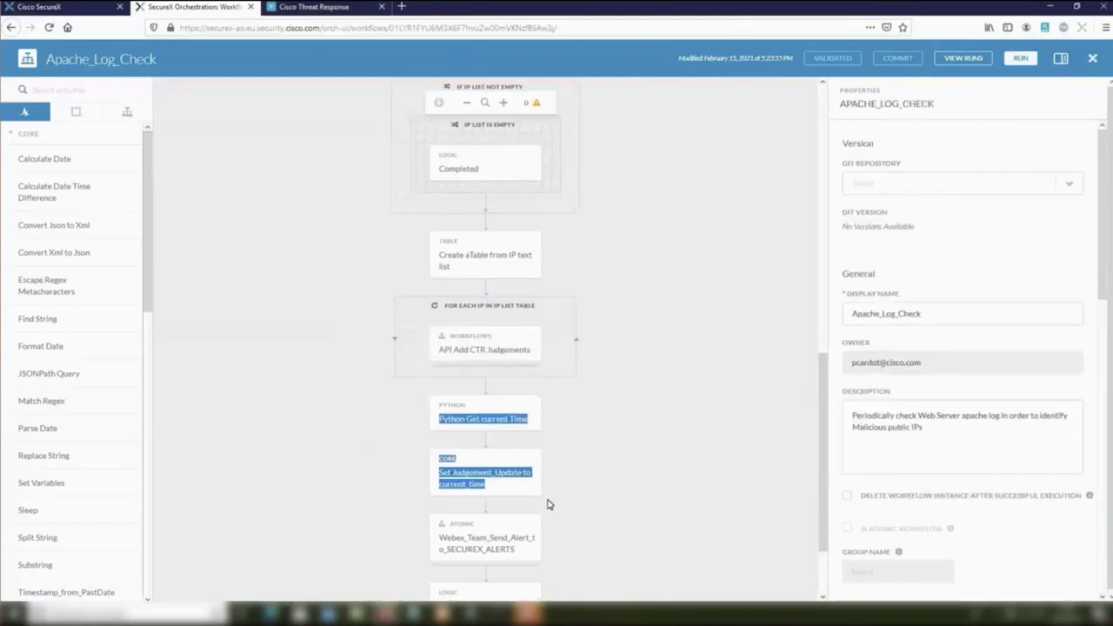
left_click(476, 541)
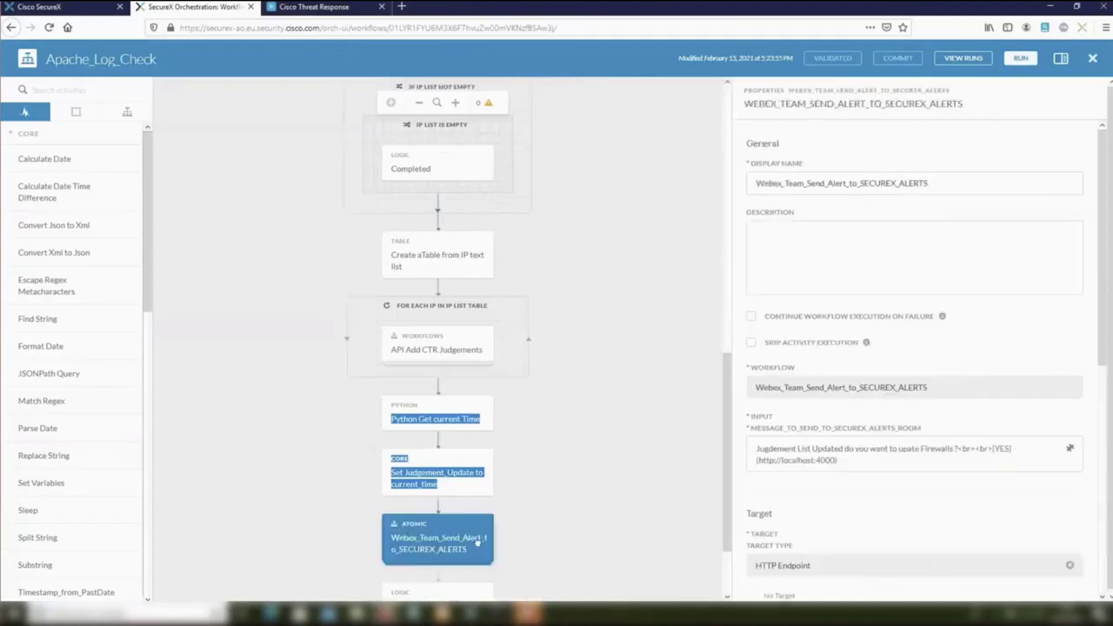
scroll(479, 546, "down", 2)
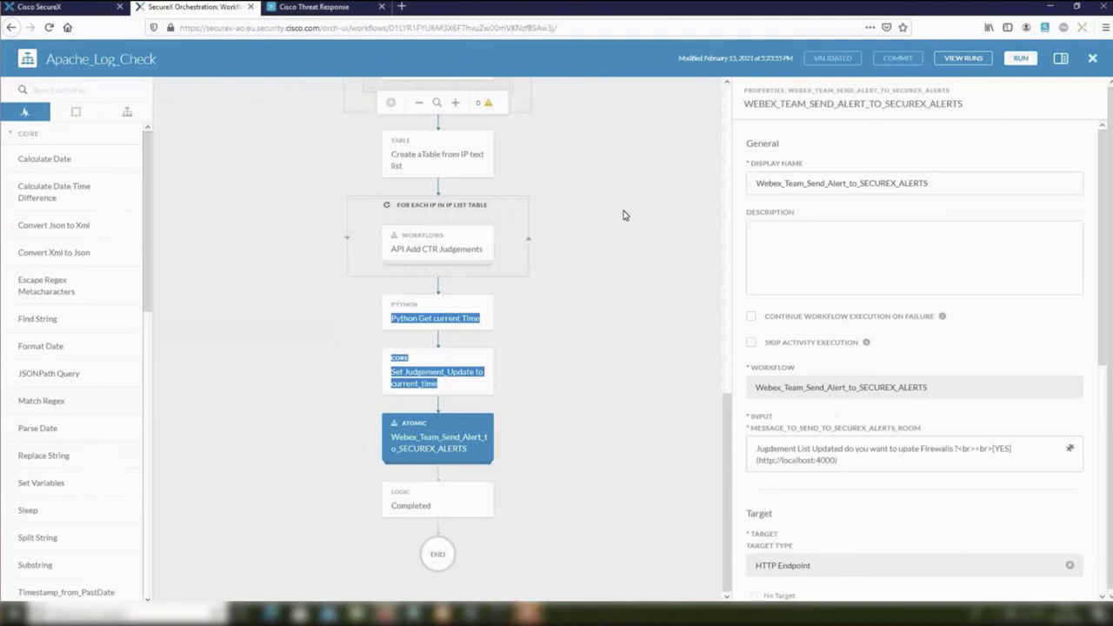
Run the Apache_Log_Check workflow, follow its progress, and open the firewall update alert it sends to the alert room.
left_click(1020, 60)
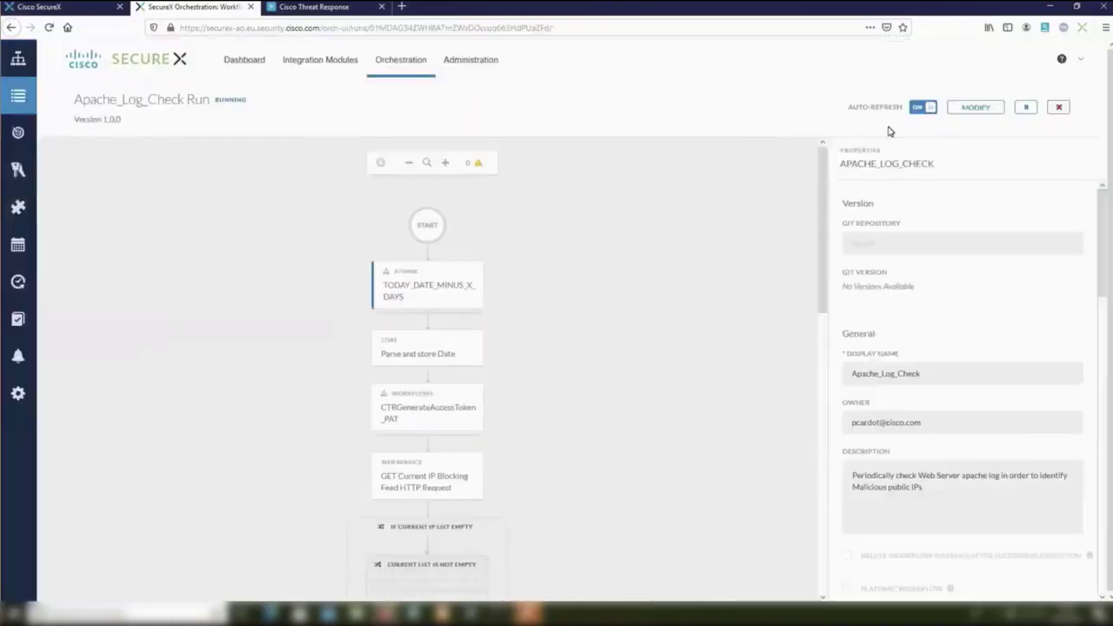
left_click_drag(824, 237, 815, 432)
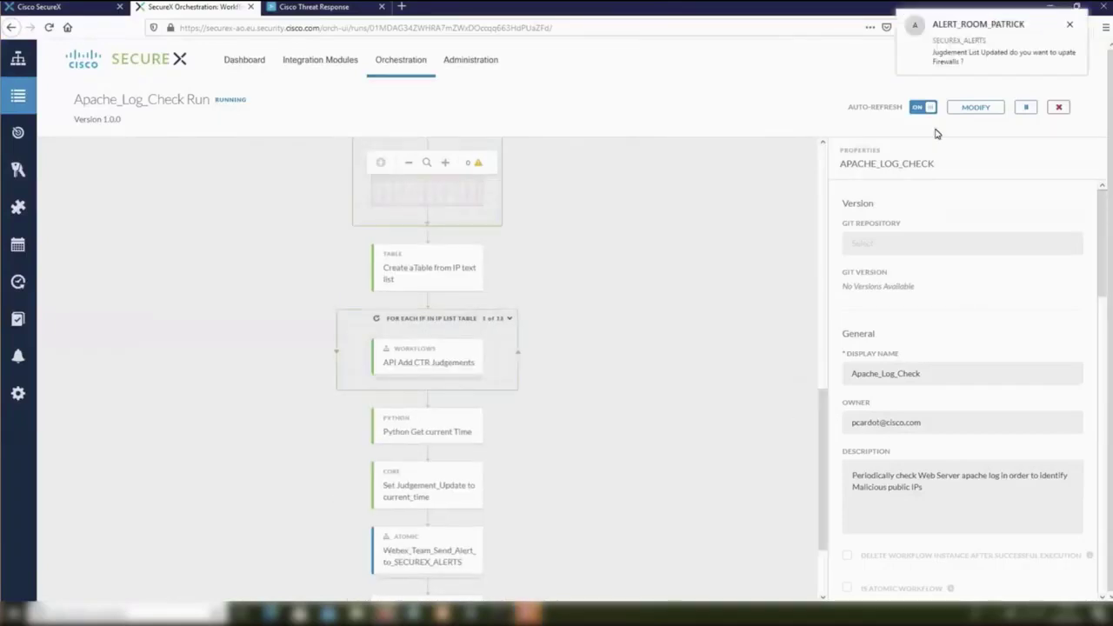
left_click(954, 67)
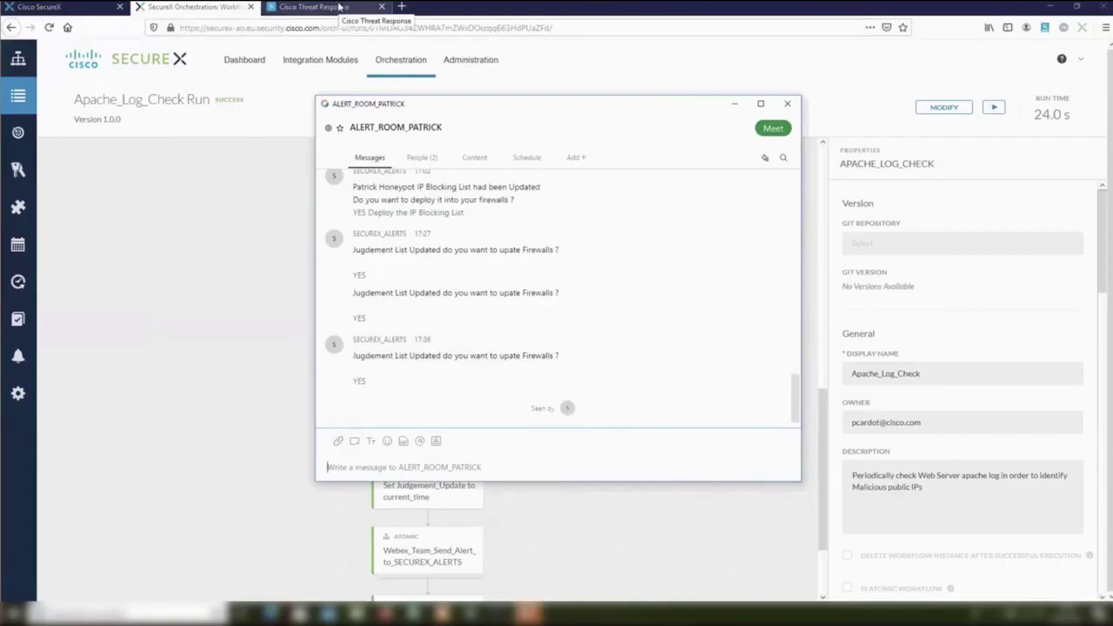
Reload the Private Judgements list in Cisco Threat Response and check the observables, including 123.52.87.40.
left_click(339, 7)
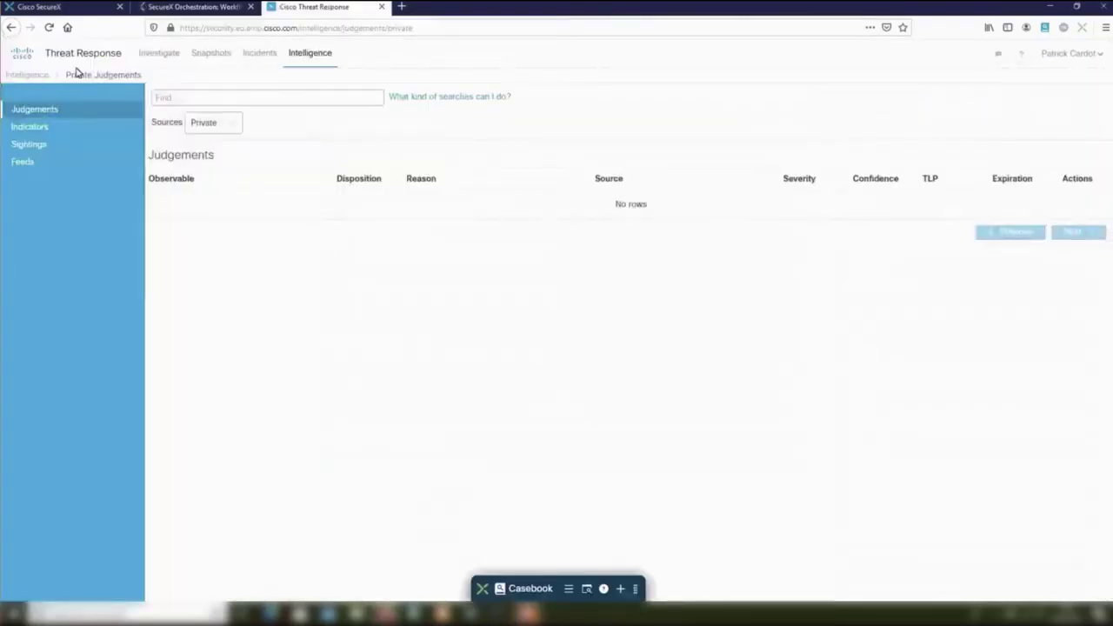
left_click(50, 28)
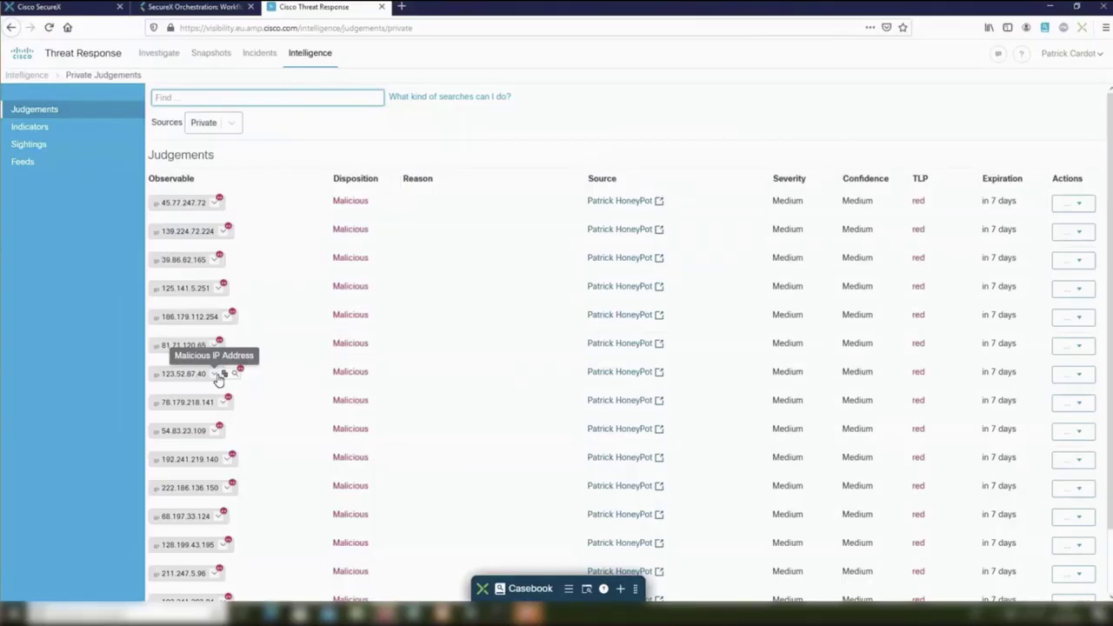
left_click(217, 376)
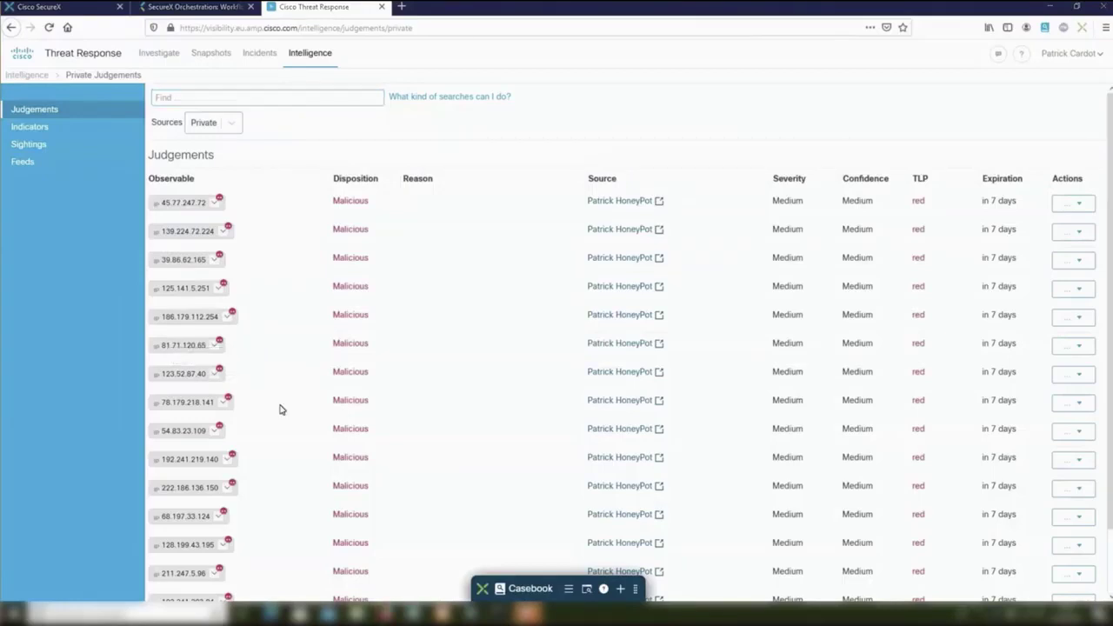
Switch to the Cisco ASDM window showing the network objects and arrange it beside the browser.
key("alt+Tab")
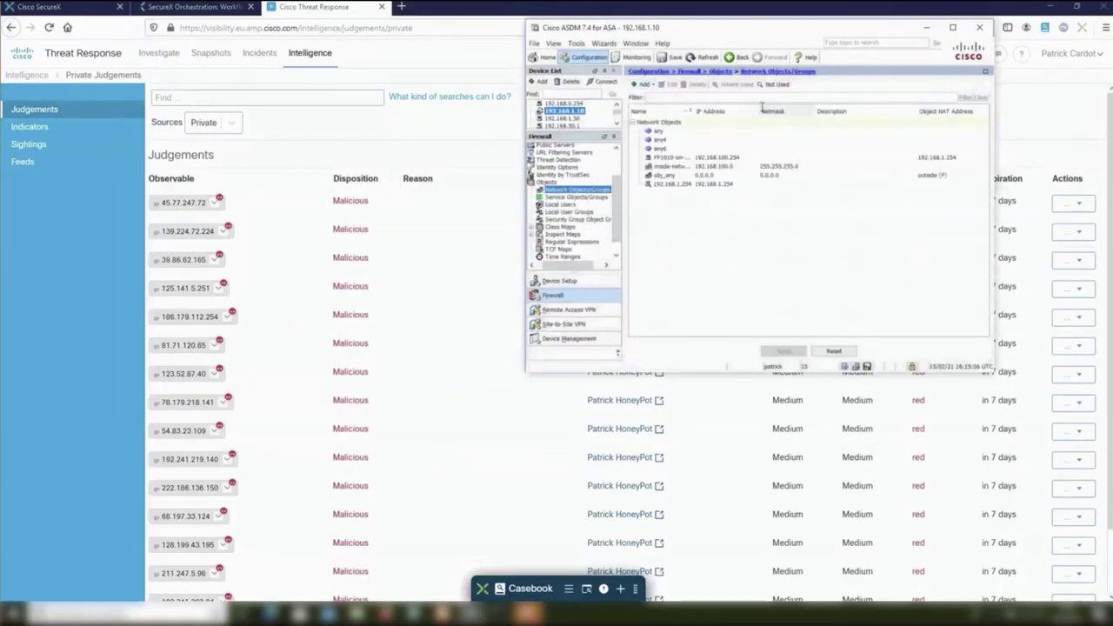
left_click_drag(782, 30, 881, 33)
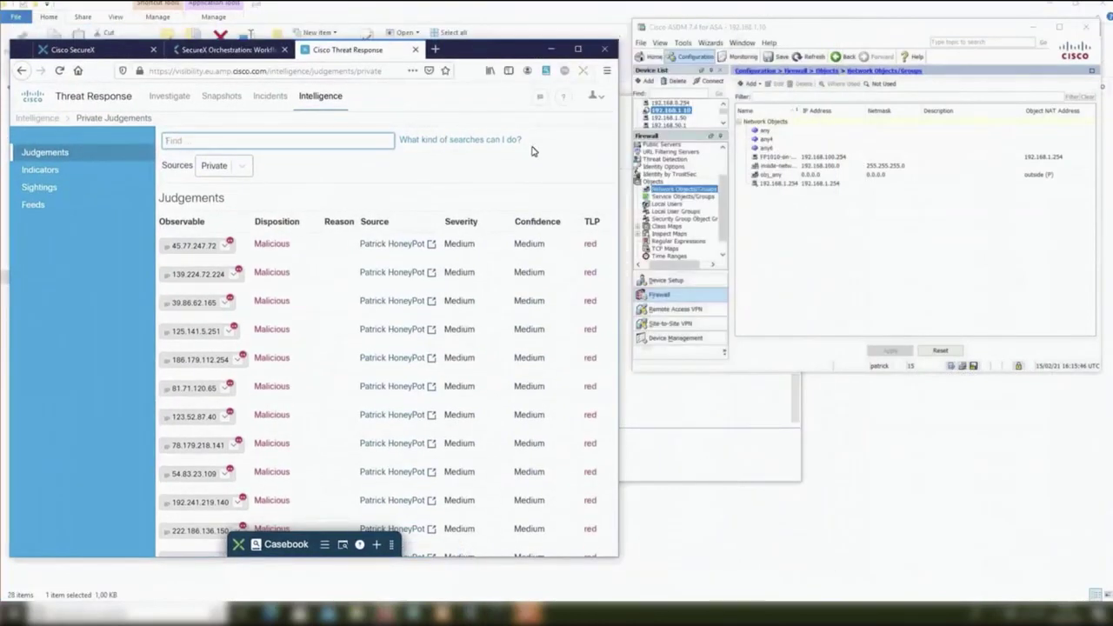
Open the PAT_ASA_CHECK_FOR_IP_BLOCK_UPDATES workflow in SecureX Orchestration and examine its ASA update date and Webex alert activities.
left_click(238, 50)
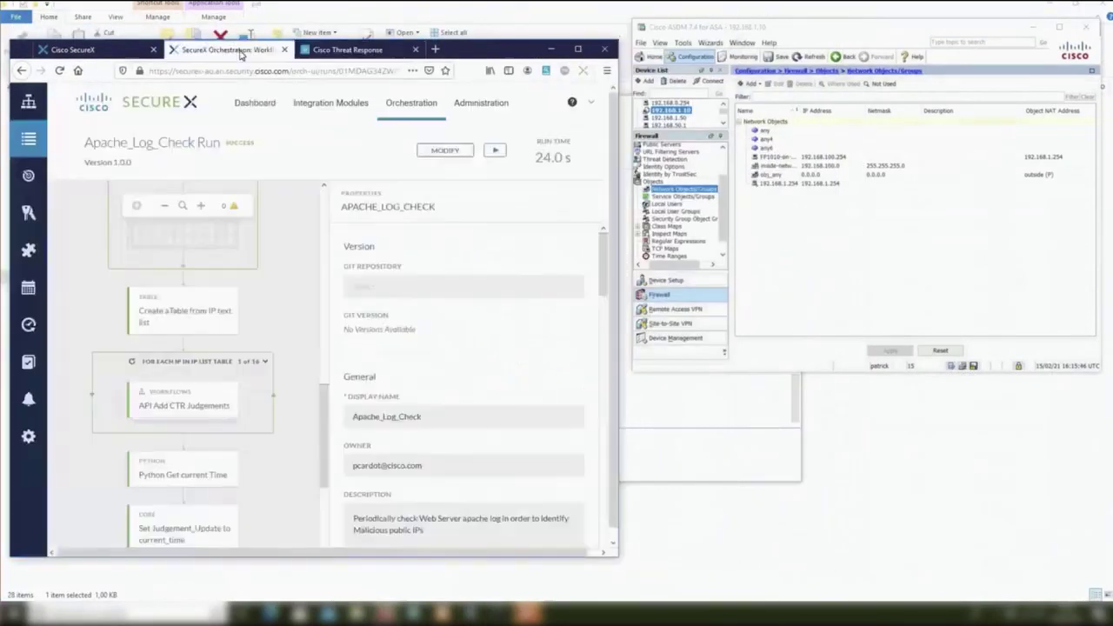
left_click(437, 156)
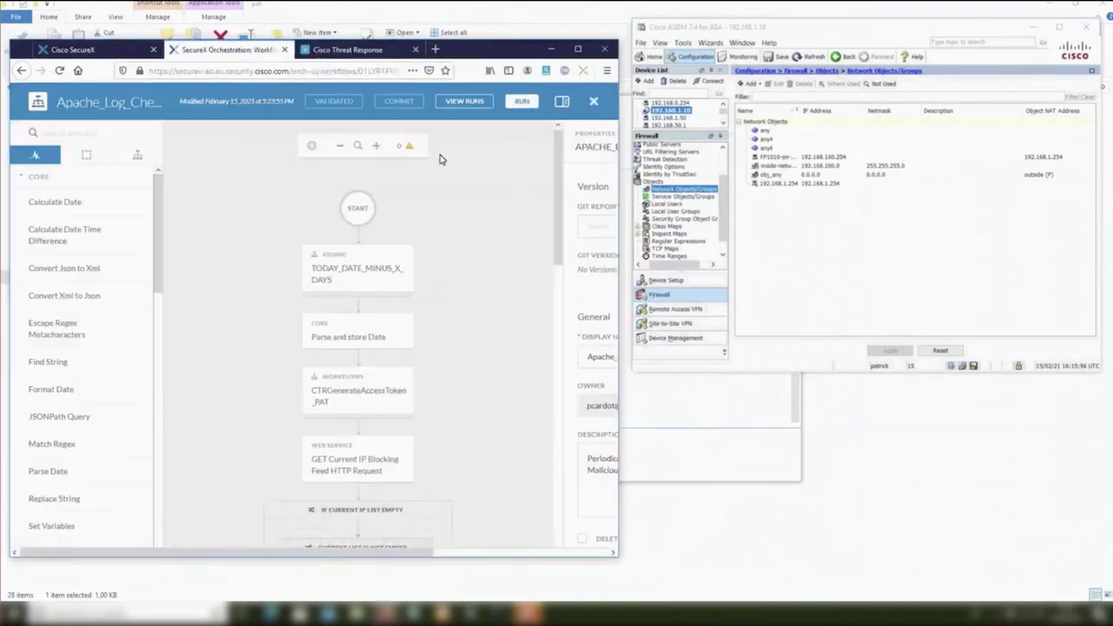
left_click(593, 104)
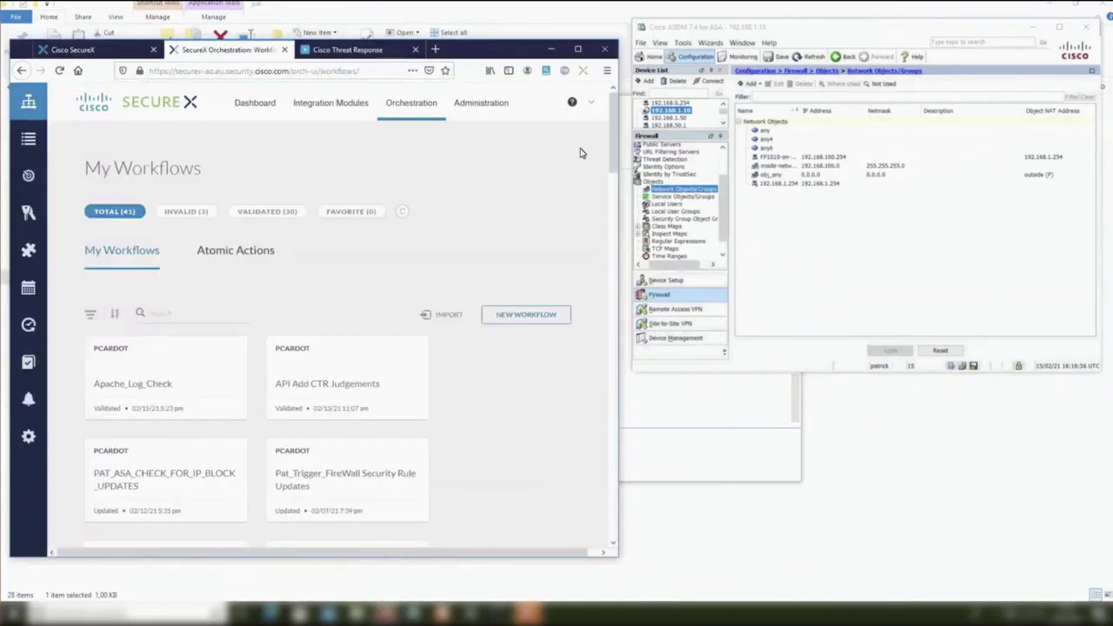
left_click(166, 483)
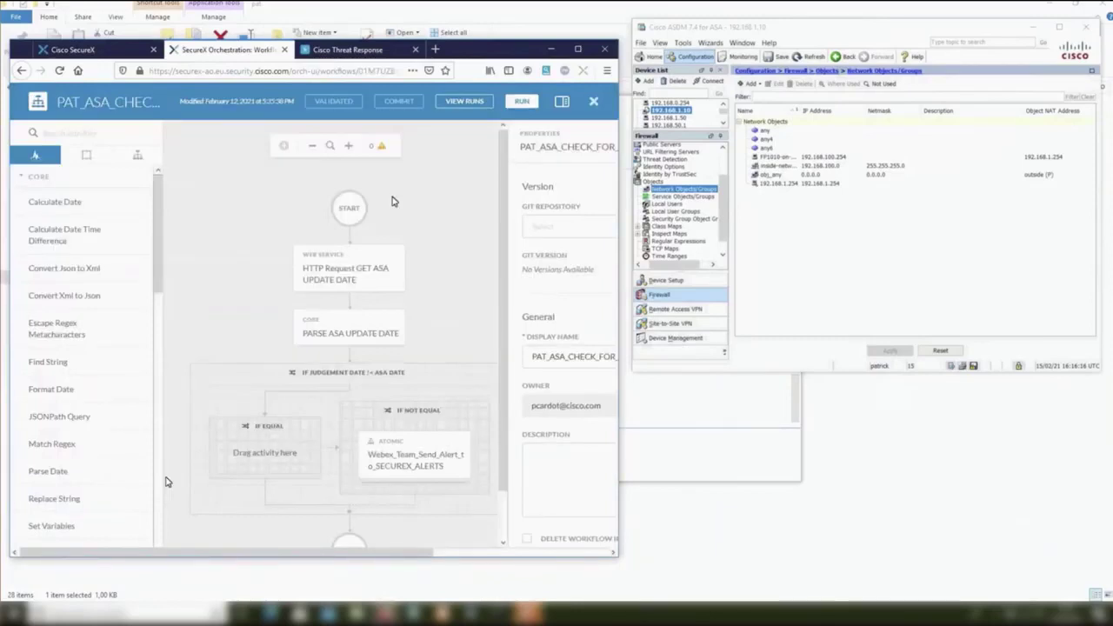
left_click_drag(273, 276, 424, 351)
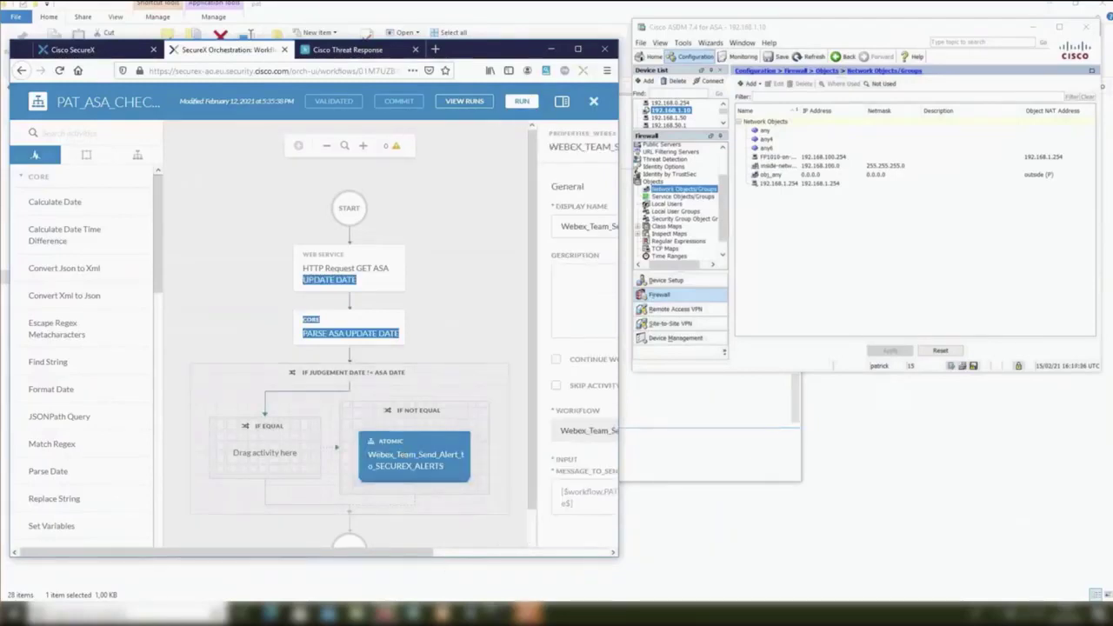
With the app.py console in view, run PAT_ASA_CHECK_FOR_IP_BLOCK_UPDATES and follow its Webex alert's "YES Deploy the IP Blocking List" link.
left_click(488, 610)
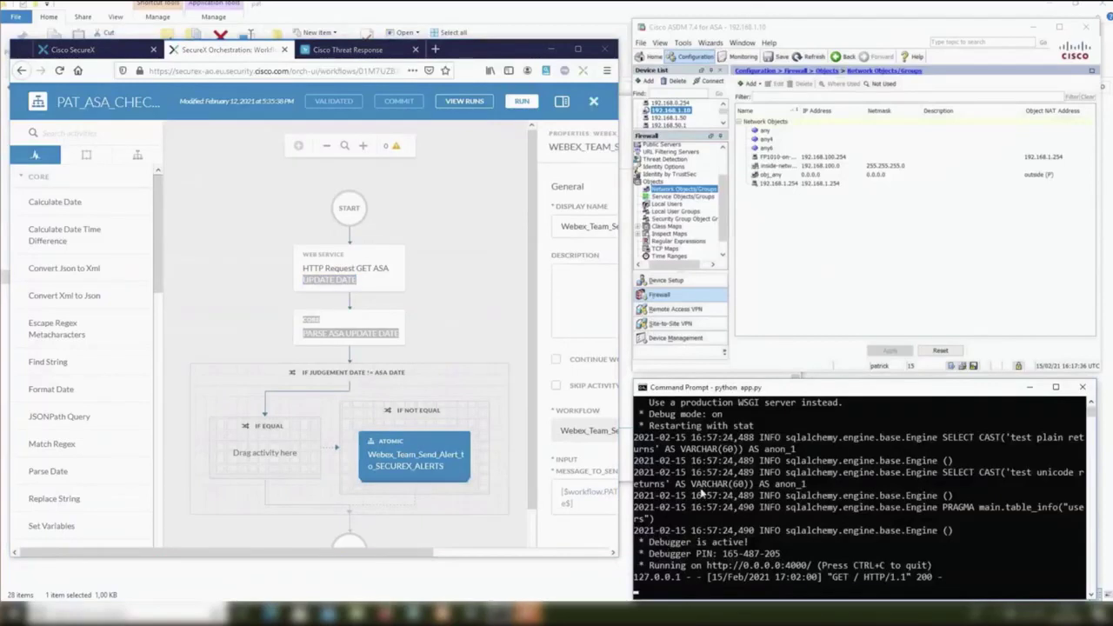
left_click(523, 103)
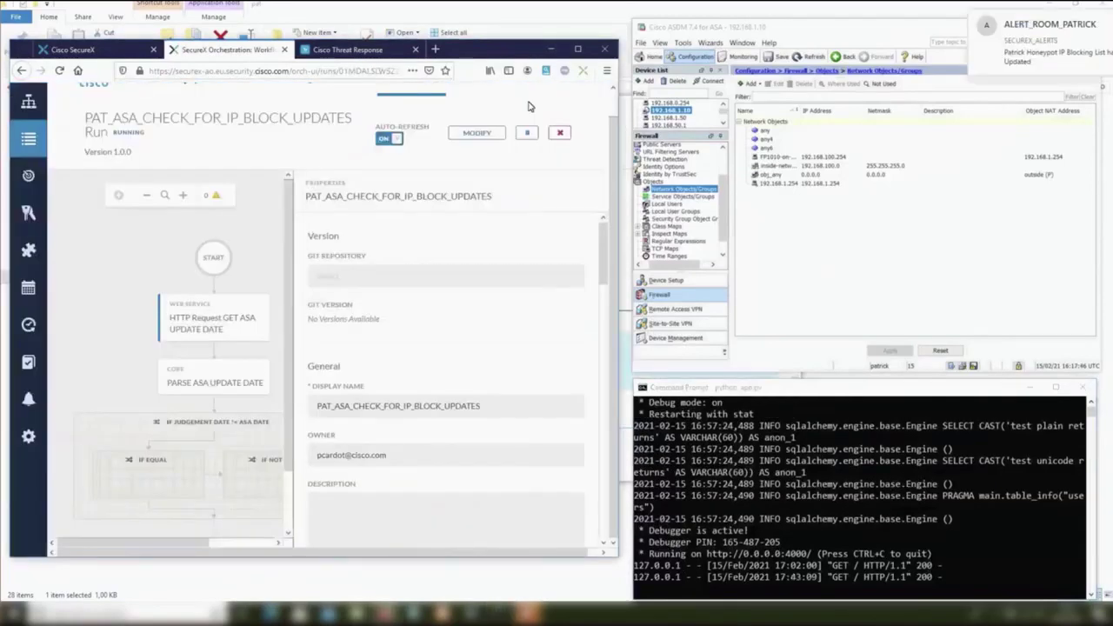
left_click(944, 61)
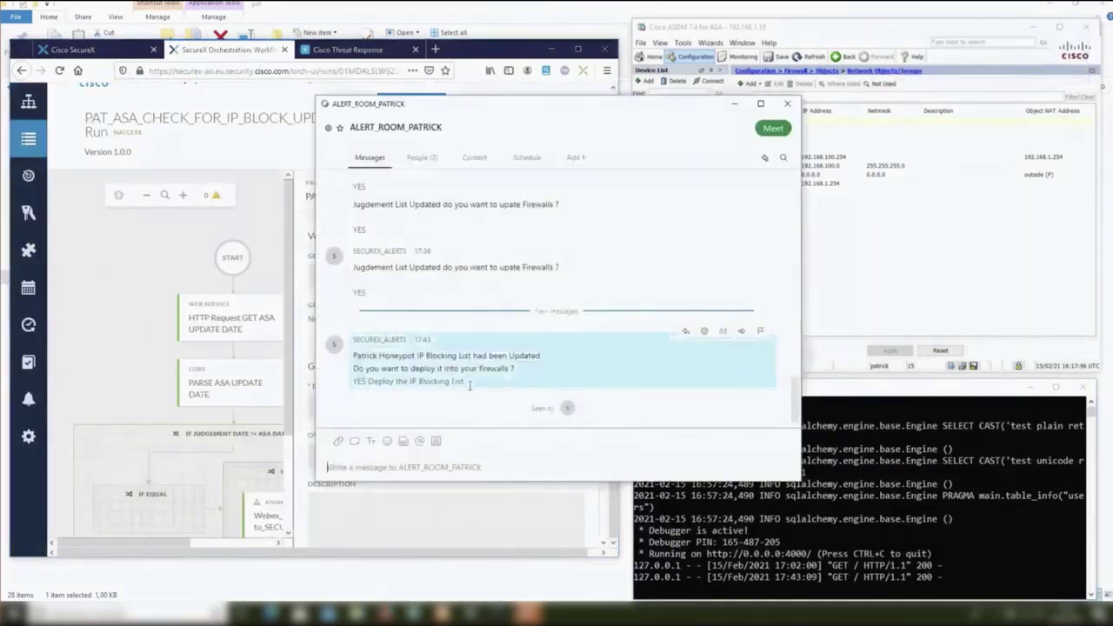
left_click_drag(469, 383, 352, 384)
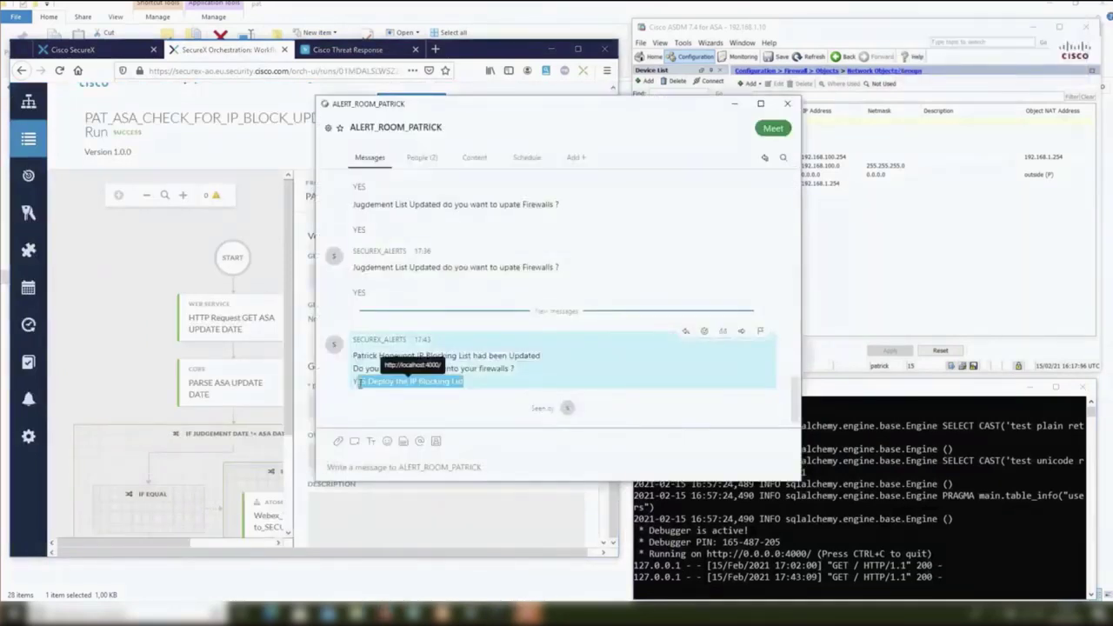
left_click(404, 389)
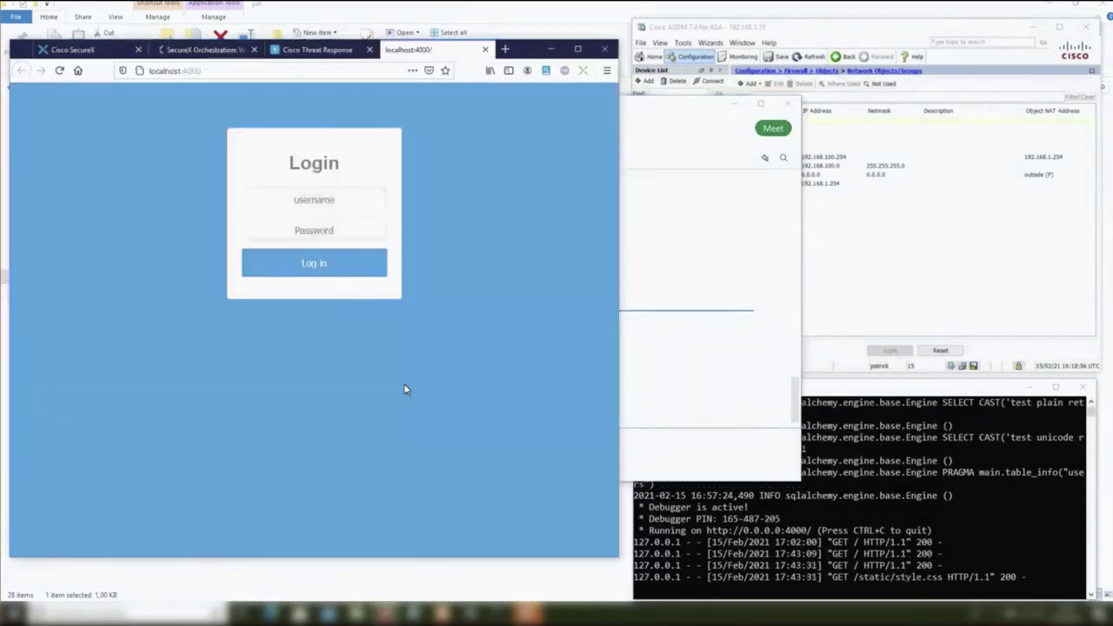
Log in to the localhost:4000 deployment page with the administrator's username and password, and authenticate with a Duo Push.
left_click(320, 201)
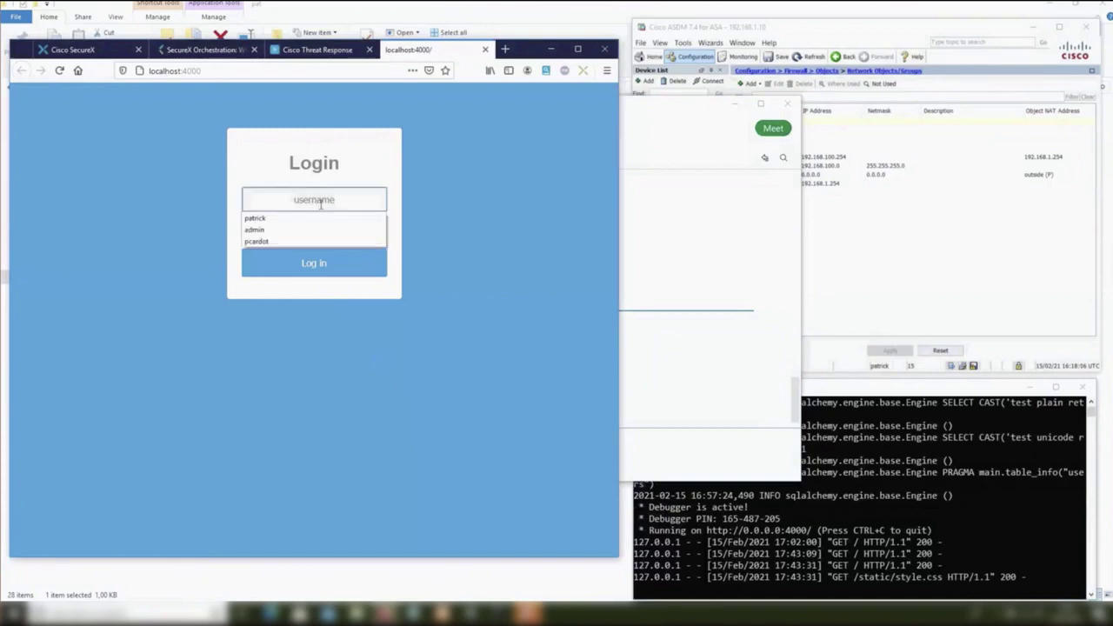
left_click(310, 218)
left_click(302, 230)
type("•••••")
left_click(327, 263)
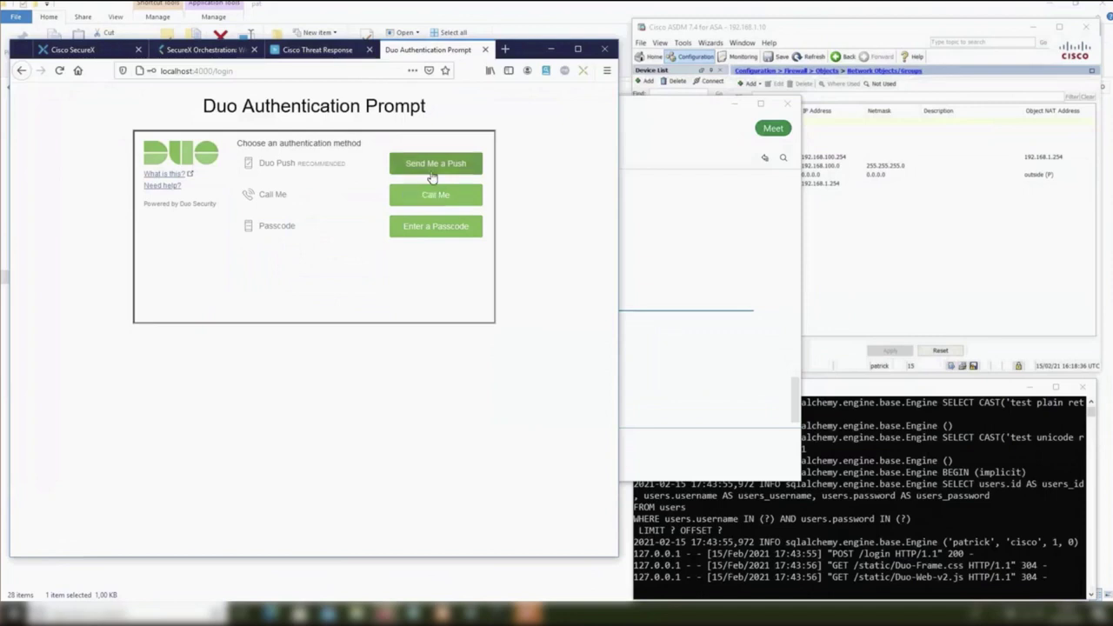
left_click(432, 168)
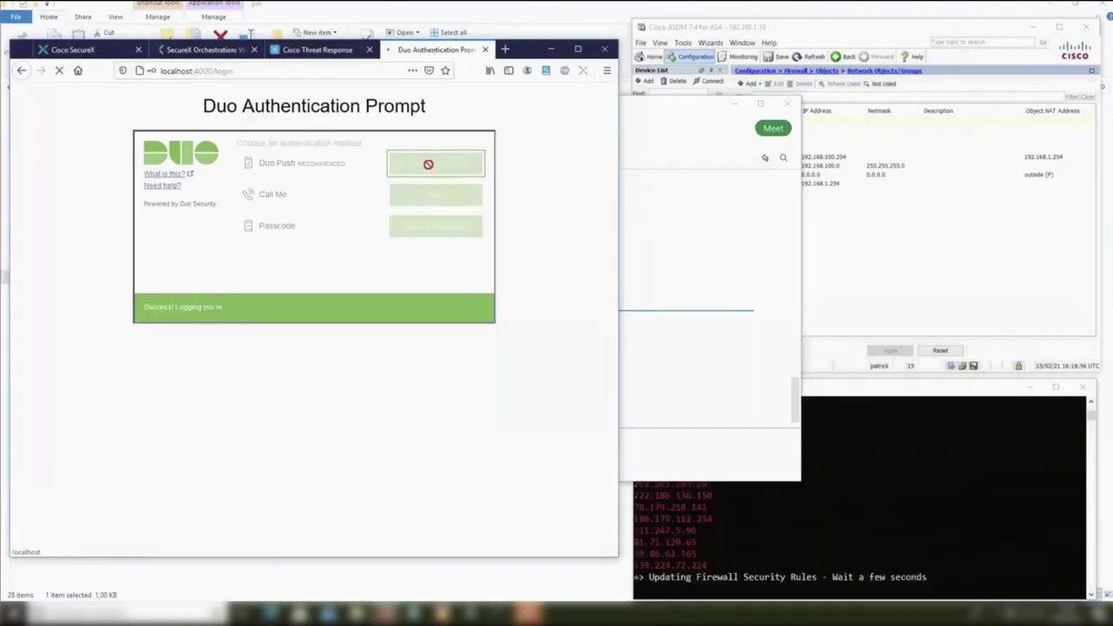
Refresh the out-of-sync ASDM configuration and check the new network objects against the deployment page's list of added rules.
left_click(815, 32)
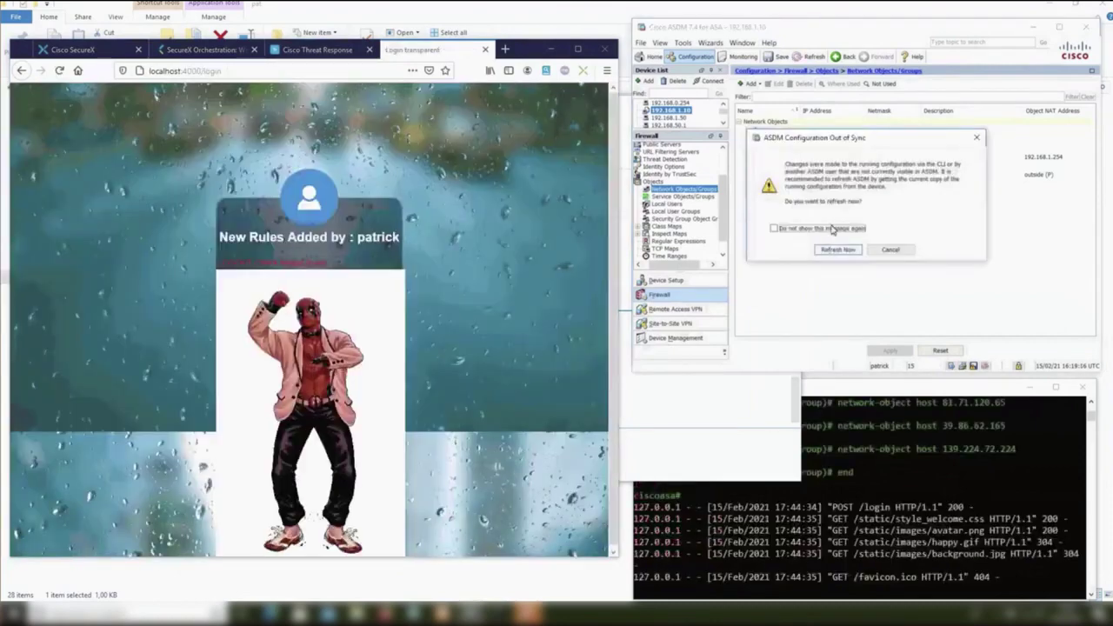
left_click(830, 251)
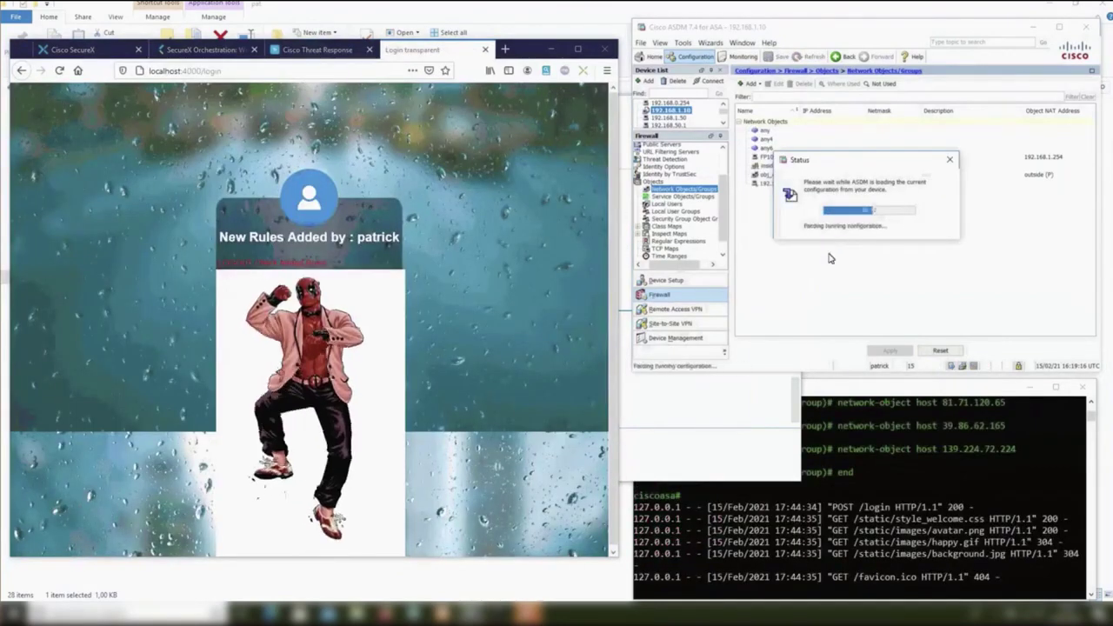
left_click_drag(753, 218, 832, 325)
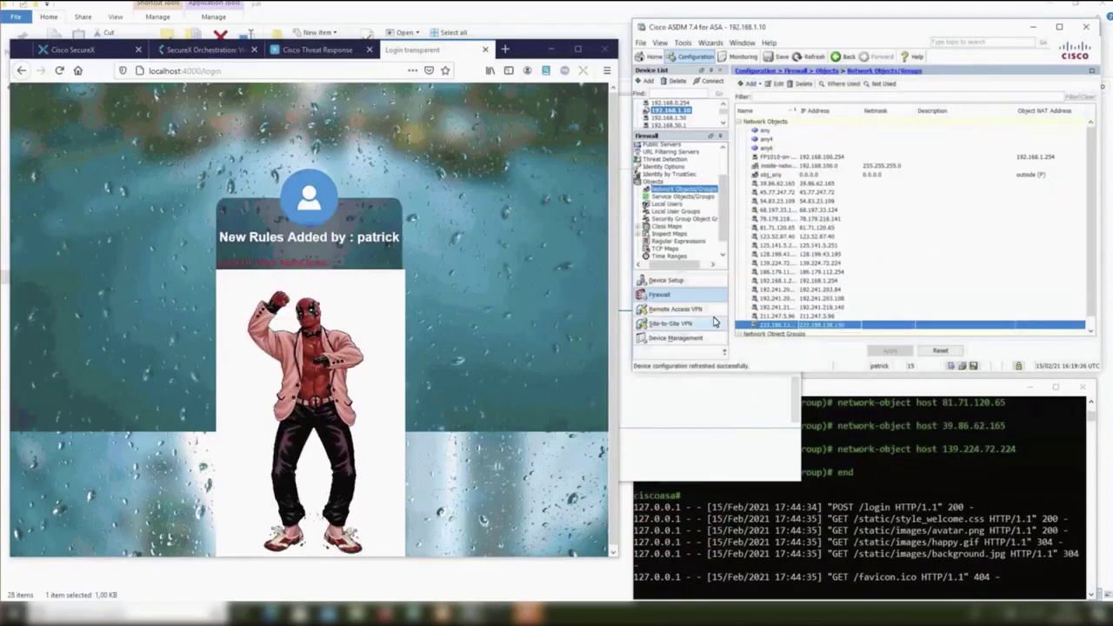
left_click(291, 263)
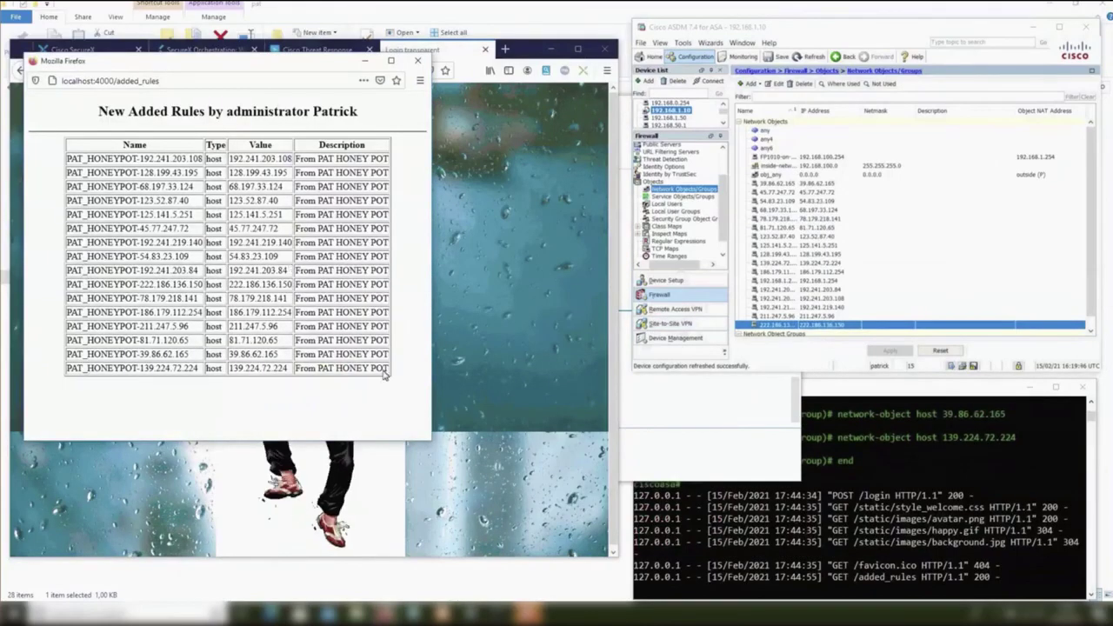
Switch to the Firepower Device Manager window showing the FP1010 network objects and reload the page.
left_click(386, 613)
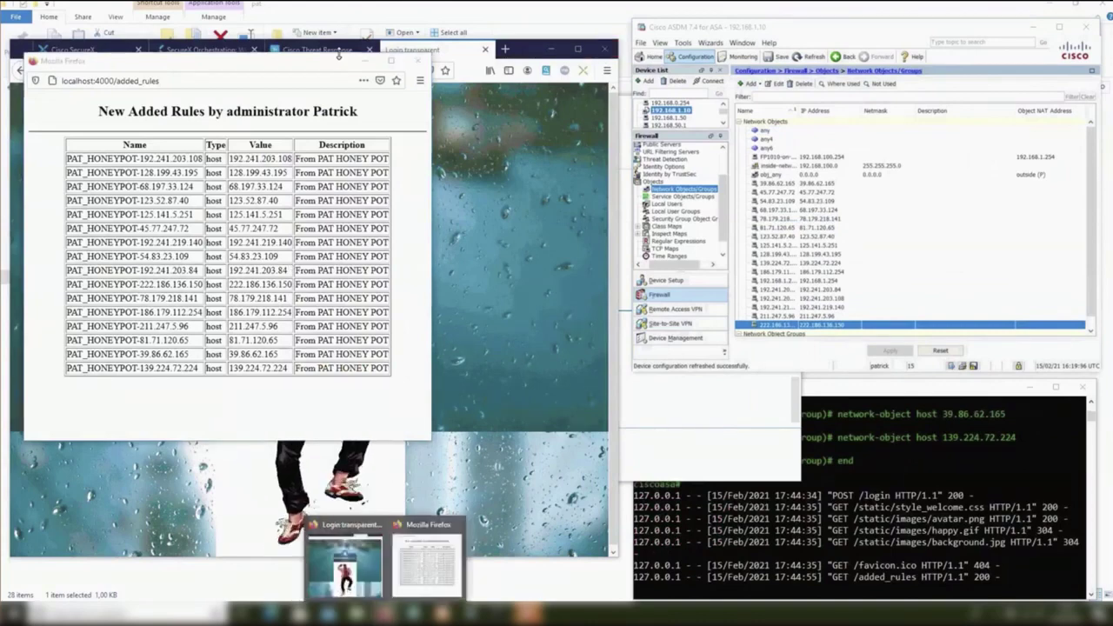
left_click(338, 54)
left_click(580, 50)
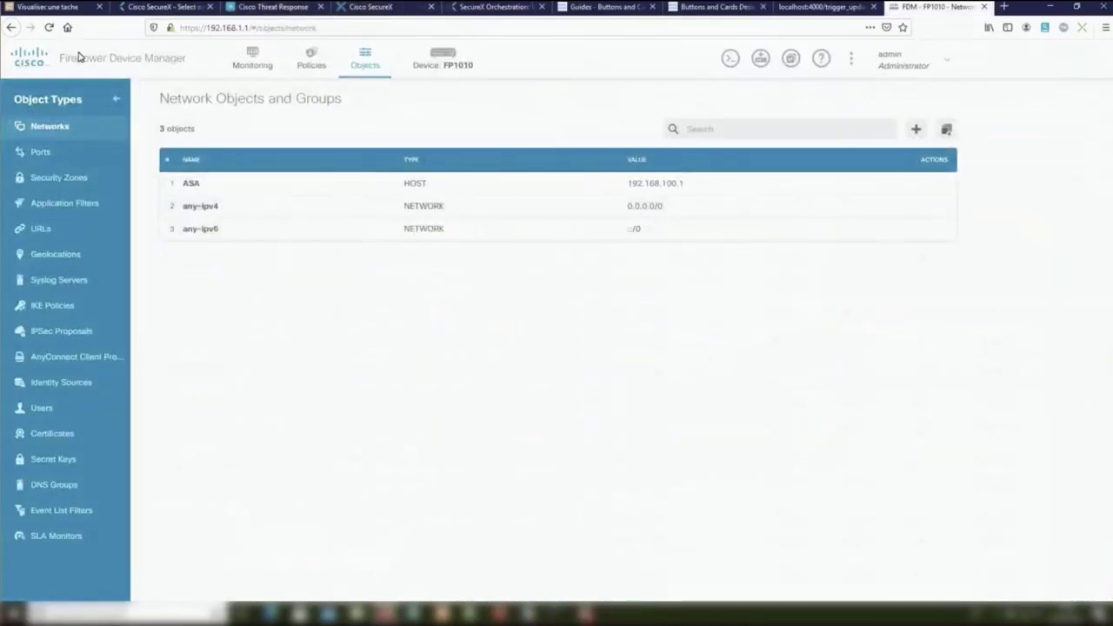
left_click(50, 29)
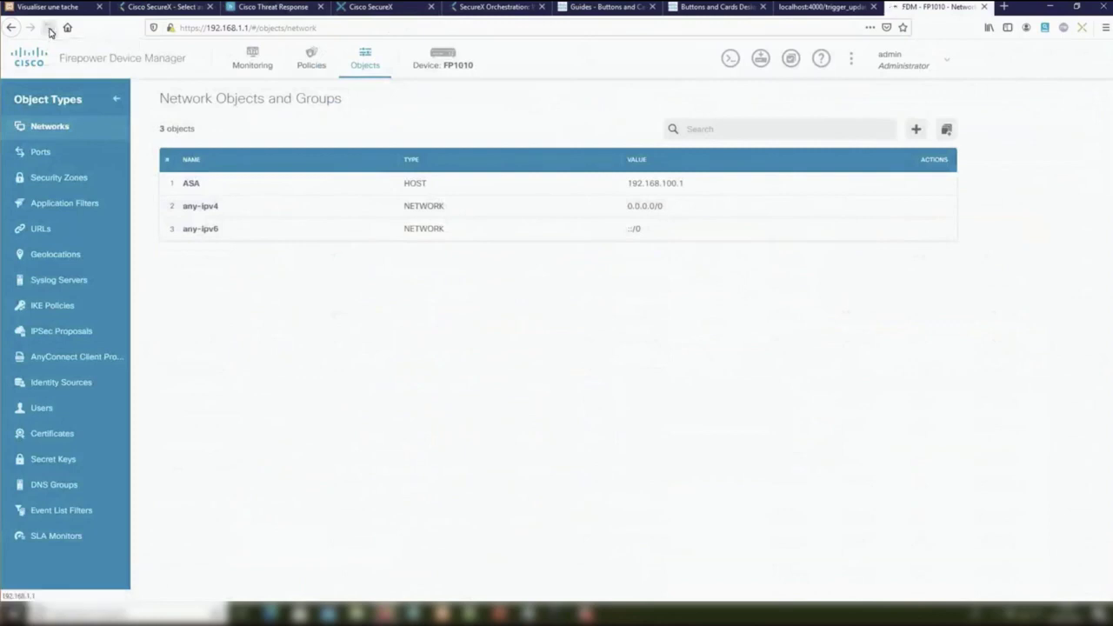